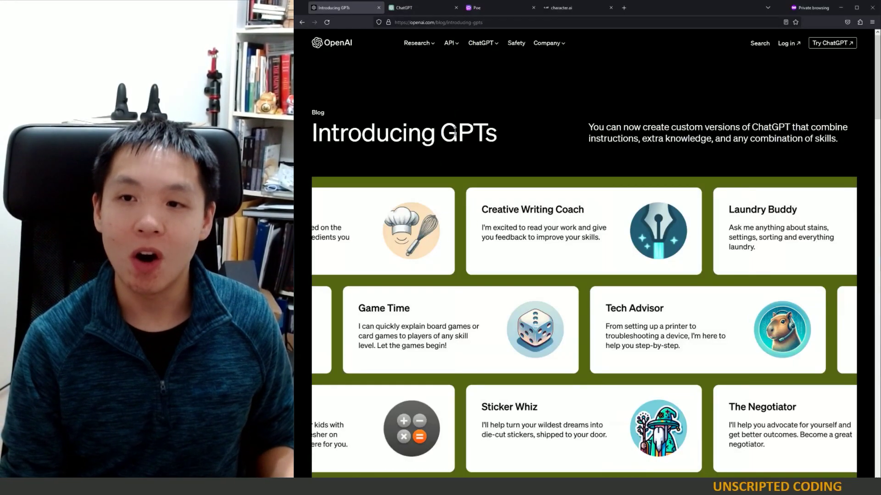
Step: Highlight 'GPTs' in the Introducing GPTs blog title, then clear the highlight
drag(441, 130, 501, 135)
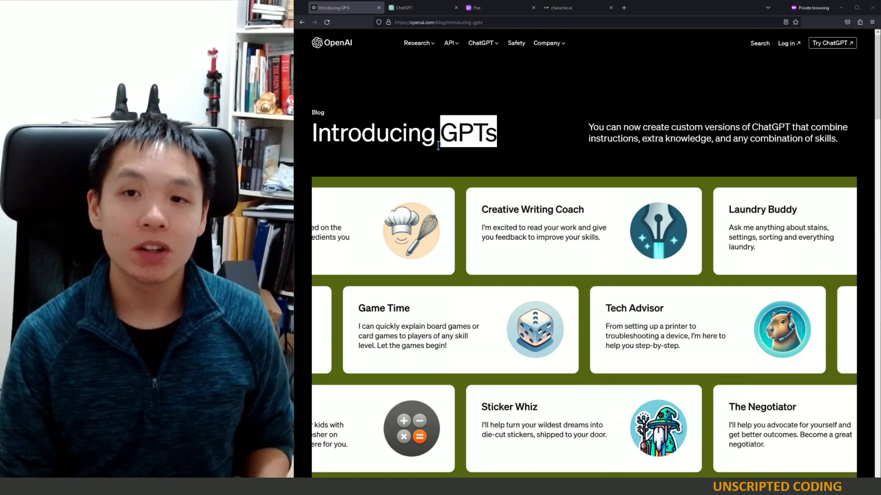
click(411, 153)
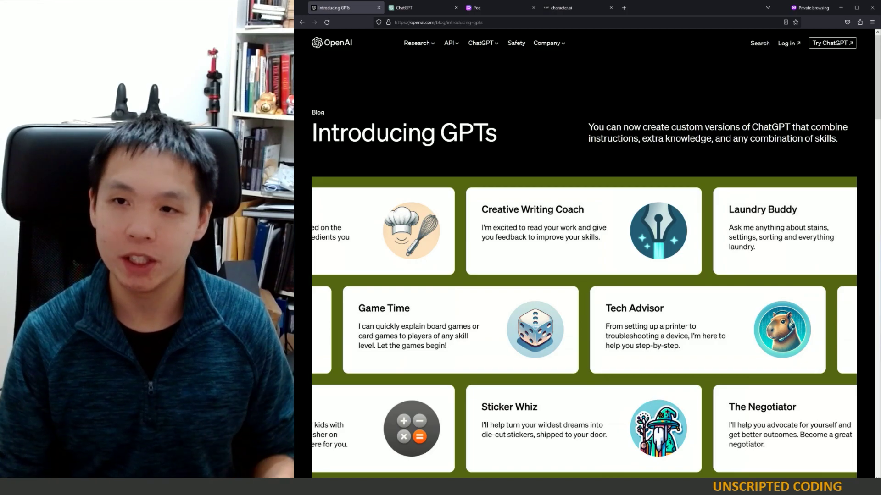
click(412, 8)
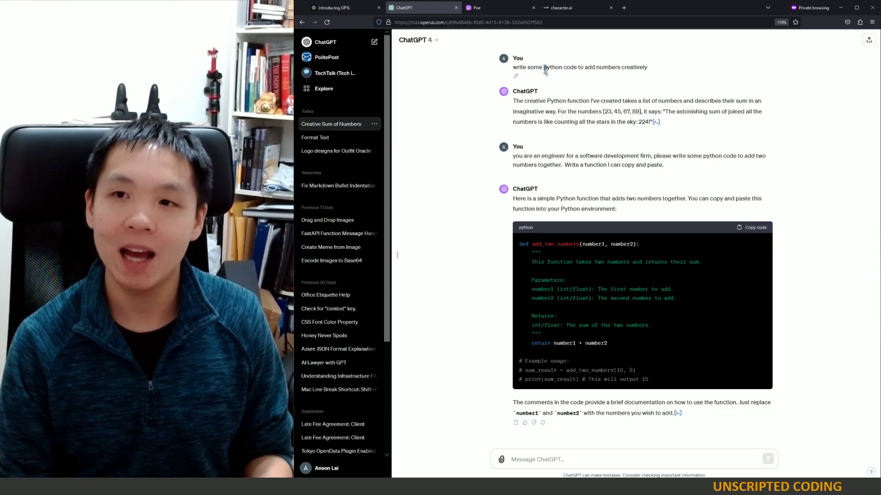
Step: Highlight in turn the 'python code to add numbers' prompt, the imaginative reply and the engineer-role prompt
drag(545, 69, 630, 78)
click(626, 66)
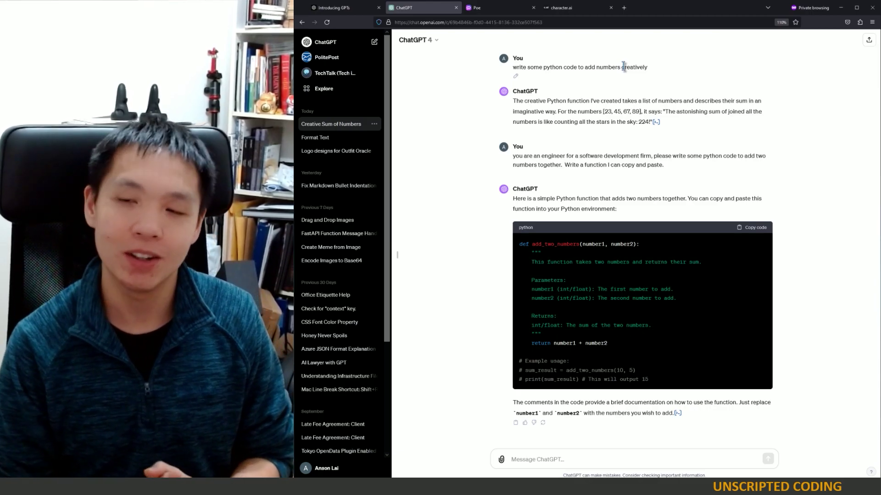
drag(550, 100, 679, 125)
click(532, 156)
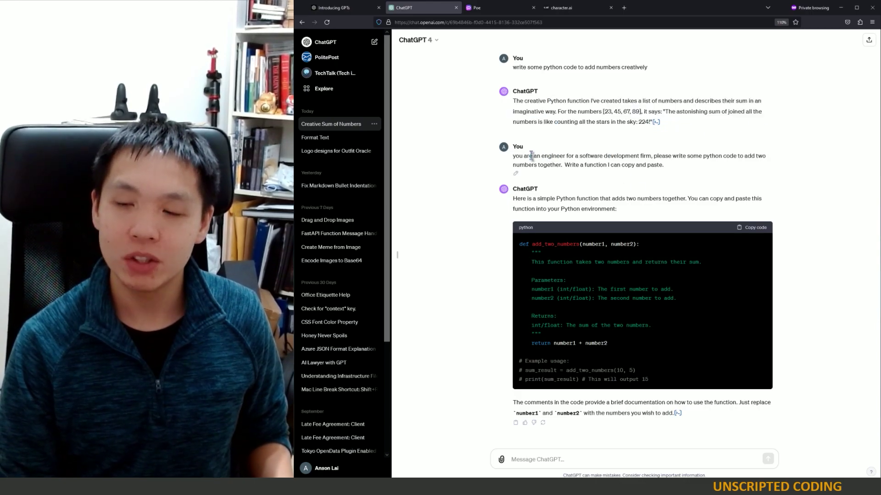
drag(532, 156, 624, 158)
click(602, 170)
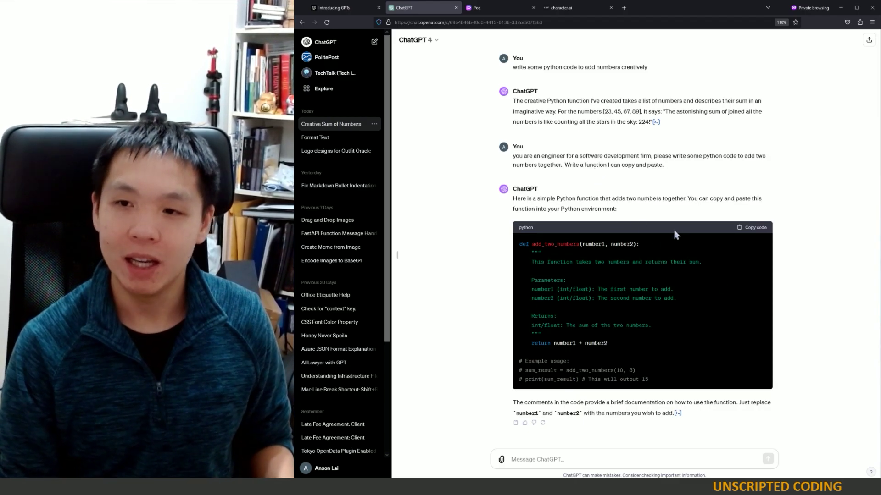
Step: Highlight the add_two_numbers code block, its docstring, the example usage, and 'return number1 + number2'
drag(521, 243, 670, 383)
click(666, 354)
drag(519, 244, 658, 350)
click(573, 274)
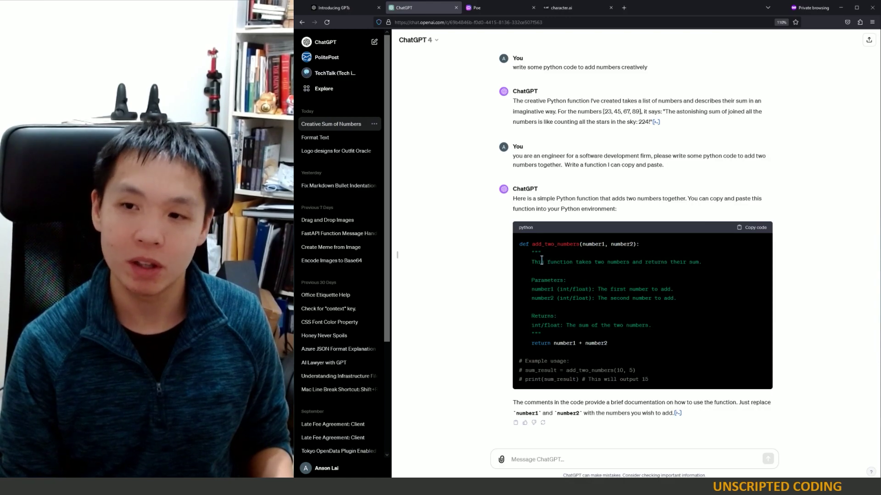
drag(542, 259, 684, 325)
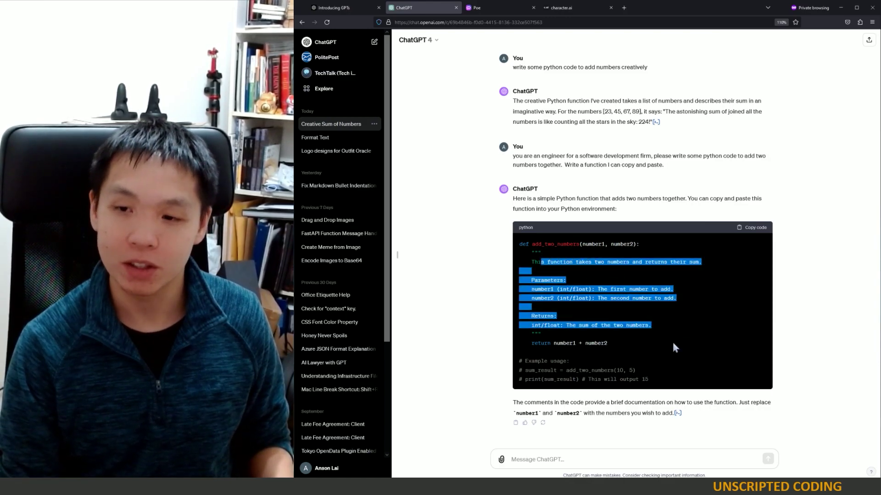
drag(525, 361, 585, 371)
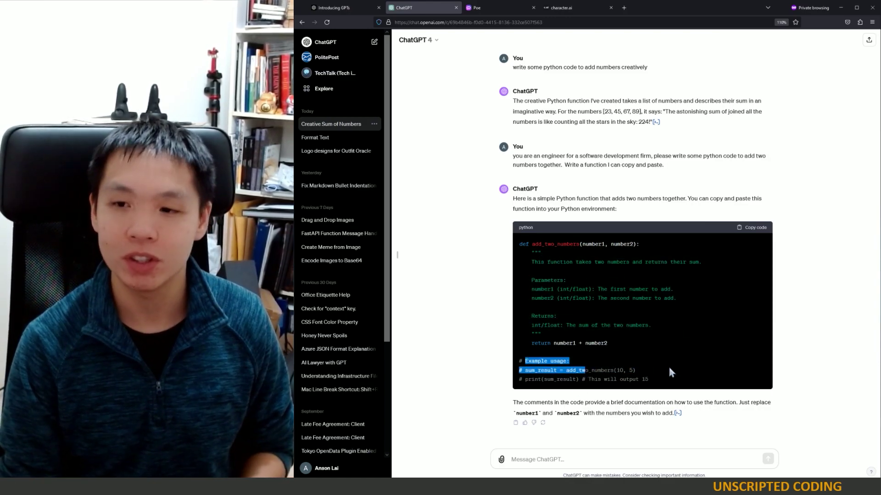
click(670, 369)
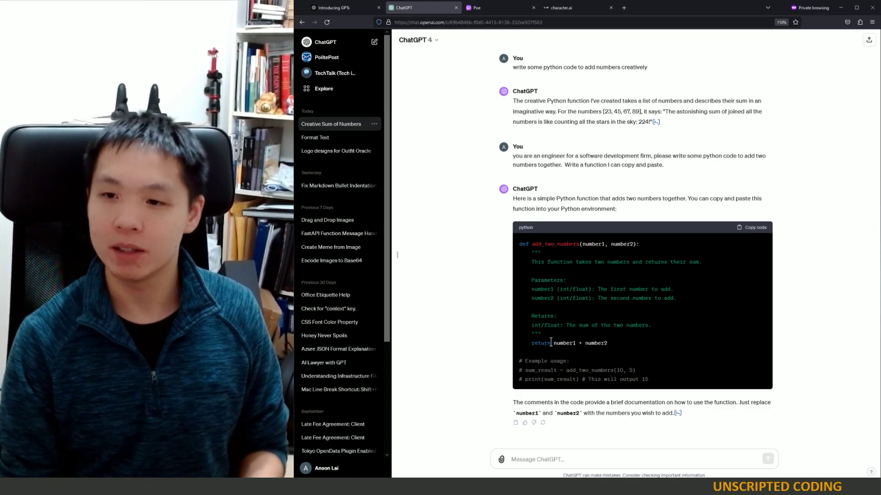
drag(550, 343, 610, 343)
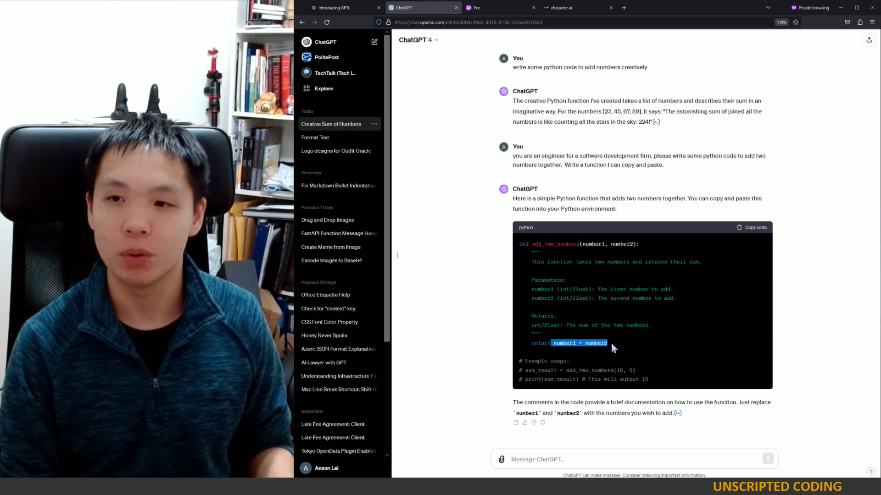
click(586, 208)
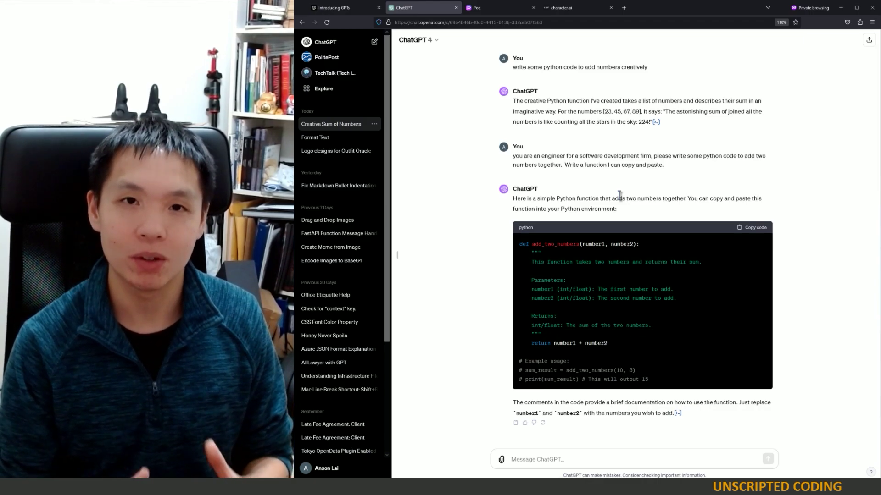
Step: Review the Introducing GPTs blog post, then return to the ChatGPT tab
click(337, 10)
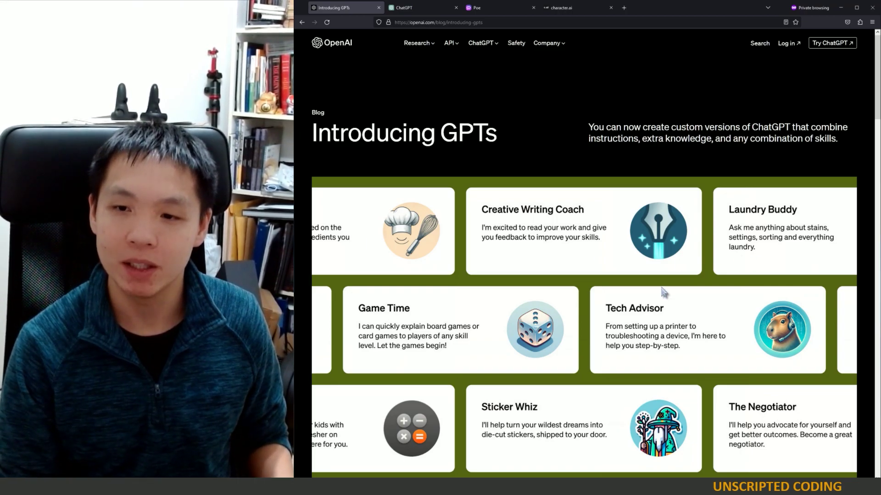
scroll(664, 292, down, 1)
scroll(502, 257, up, 1)
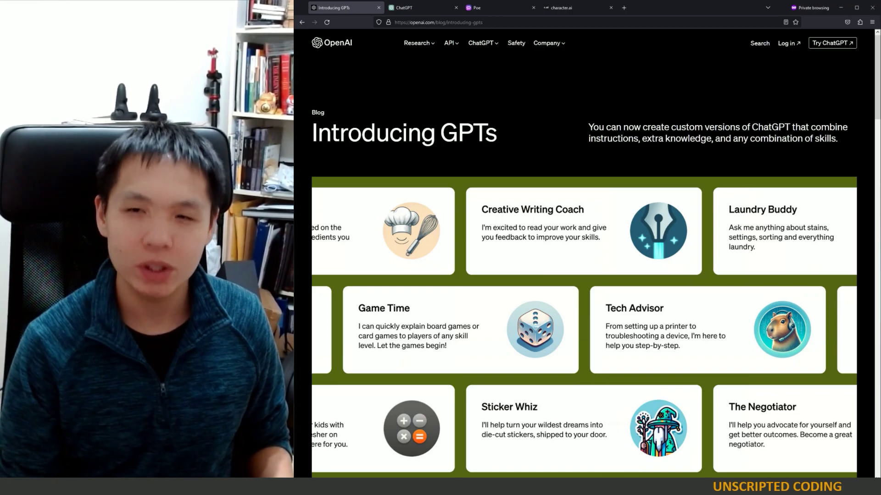
scroll(422, 259, down, 8)
scroll(422, 259, down, 3)
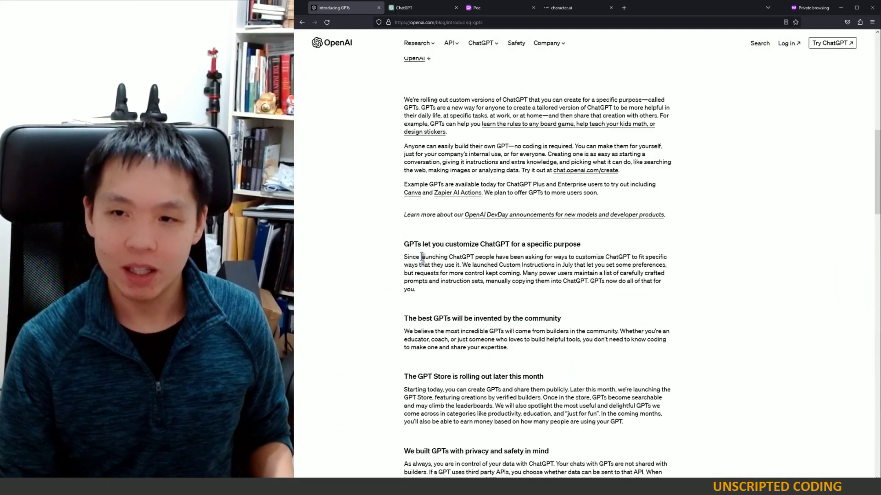
scroll(398, 266, up, 8)
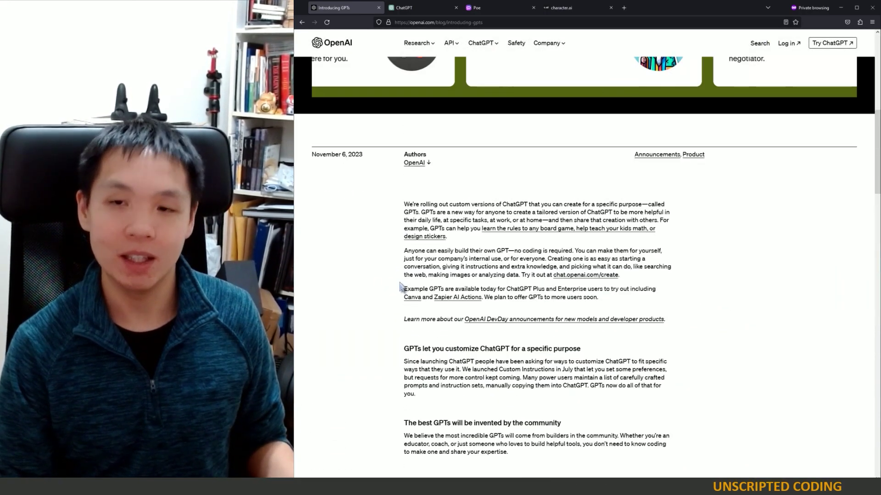
scroll(402, 285, up, 2)
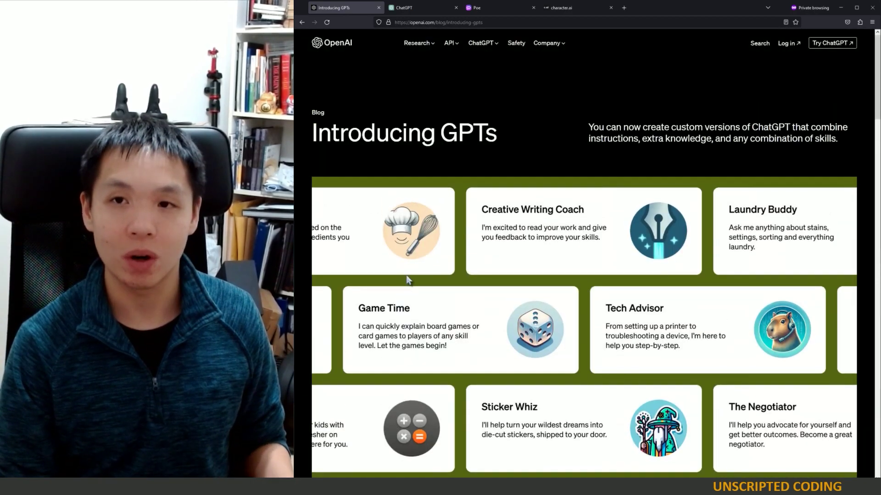
click(396, 8)
Step: Open the Explore GPTs page listing My GPTs and Made by OpenAI
click(331, 89)
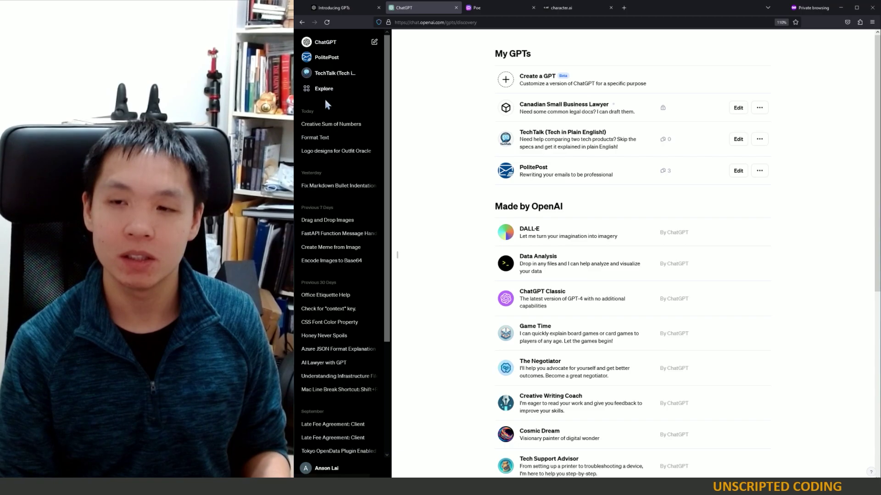
scroll(441, 211, down, 4)
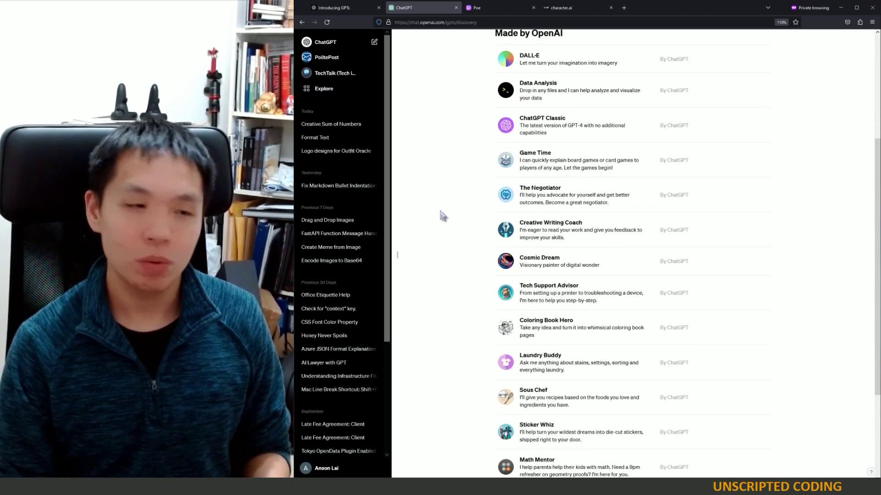
scroll(440, 208, up, 3)
scroll(440, 211, up, 1)
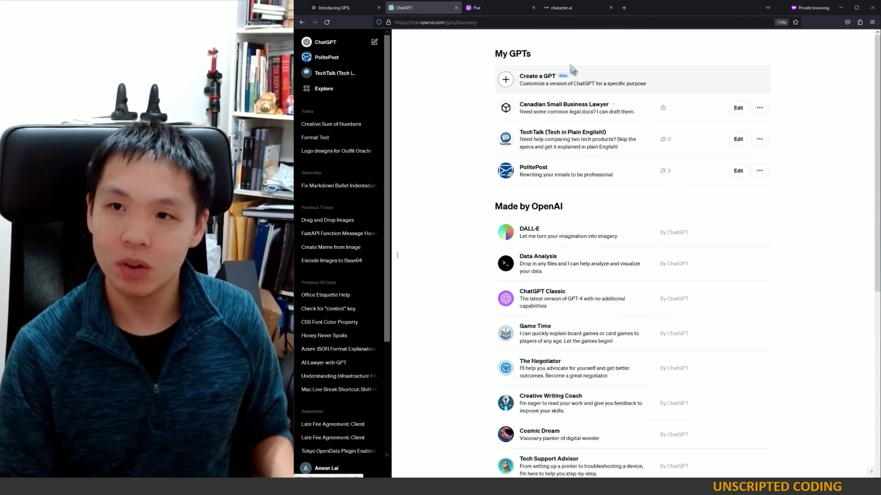
Step: Open Create a GPT in a new tab and start editing Instructions on its Configure form
right_click(544, 77)
click(557, 85)
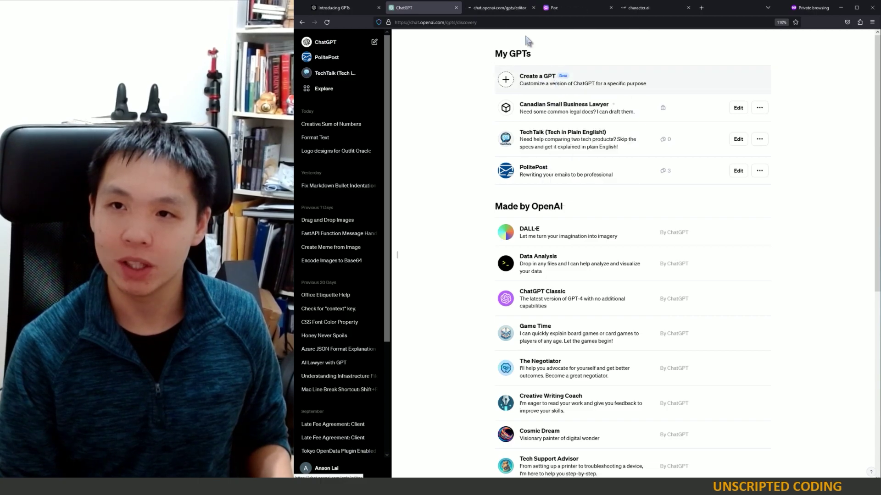
click(495, 9)
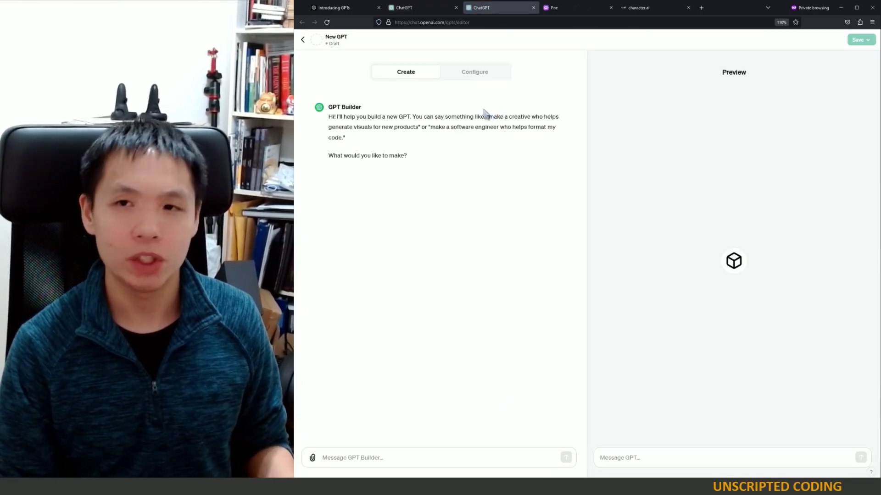
click(485, 79)
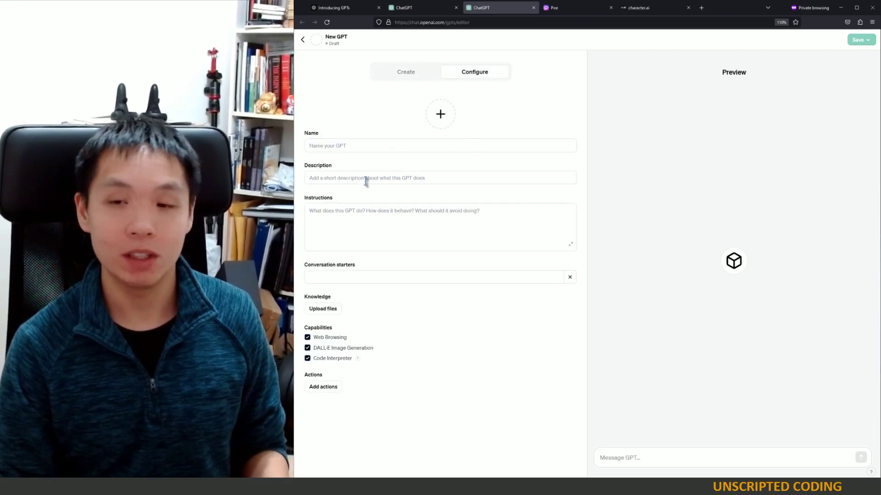
click(350, 223)
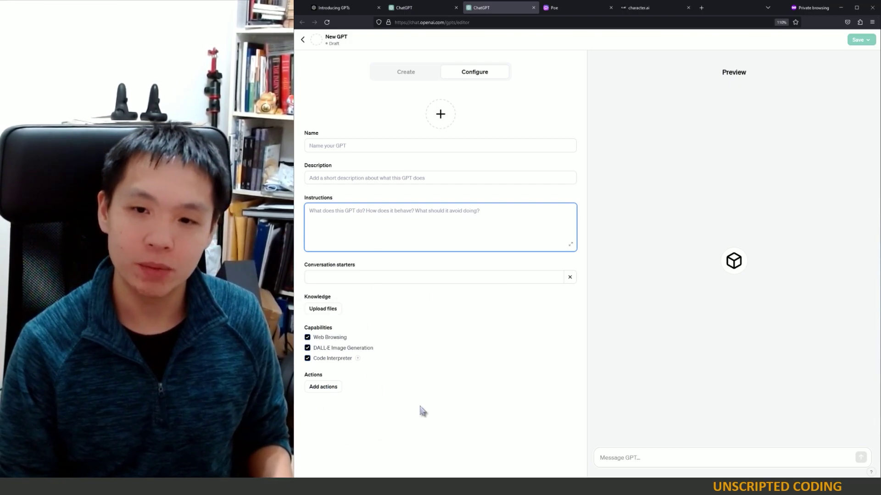
click(407, 10)
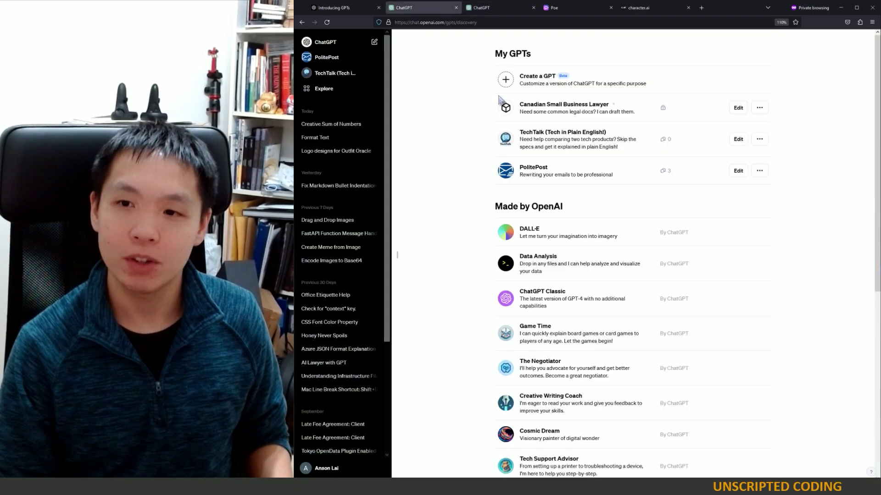
scroll(591, 354, down, 3)
scroll(591, 354, down, 1)
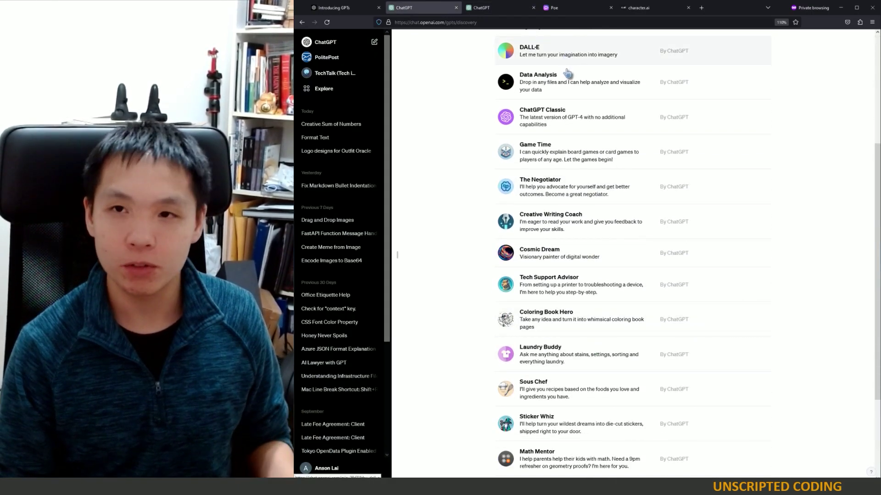
scroll(574, 175, up, 2)
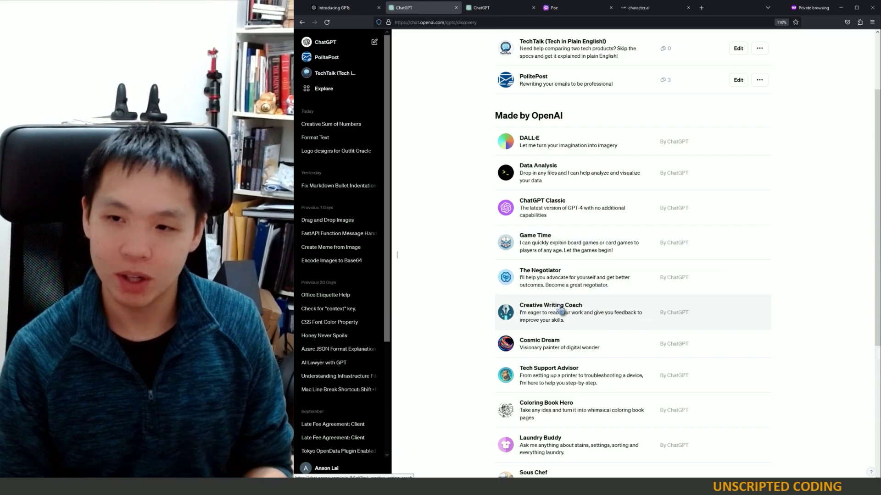
scroll(563, 310, down, 5)
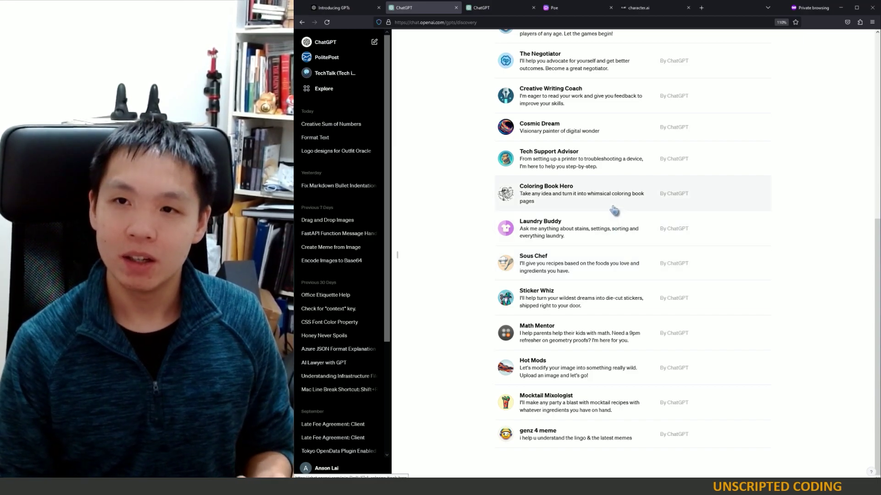
Step: Switch to Poe and page the new bots carousel forward and back
click(567, 8)
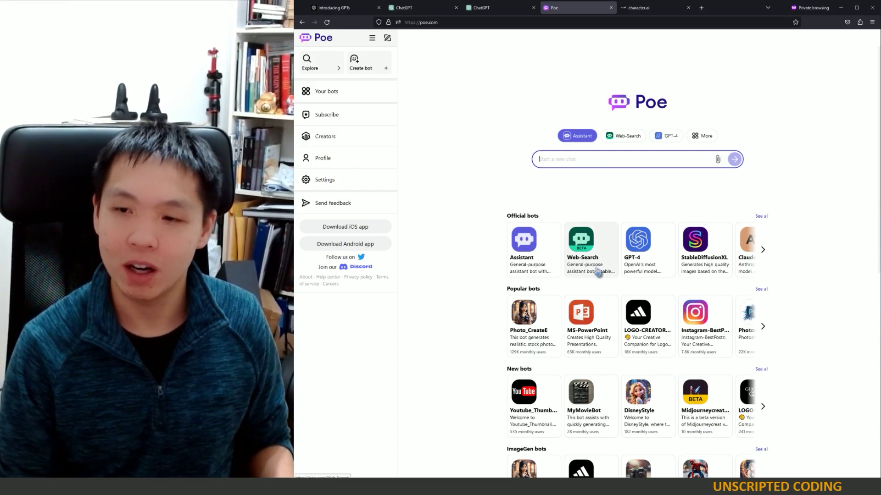
scroll(624, 276, down, 3)
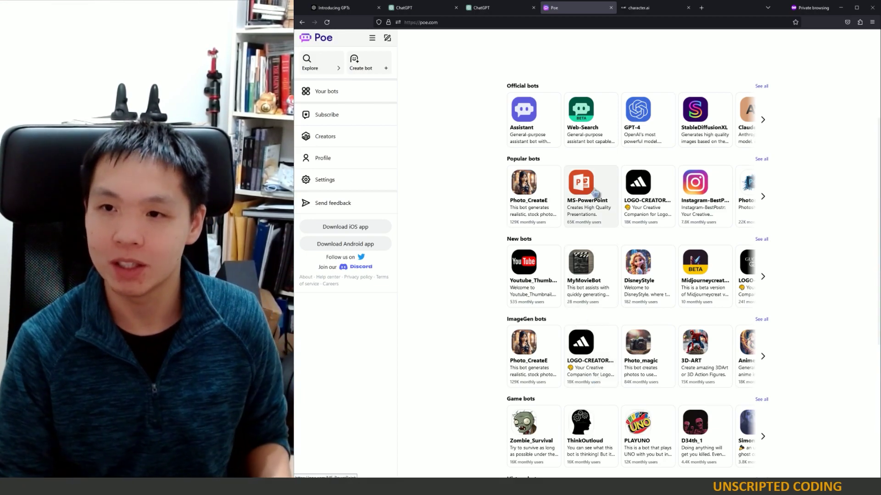
scroll(658, 239, up, 2)
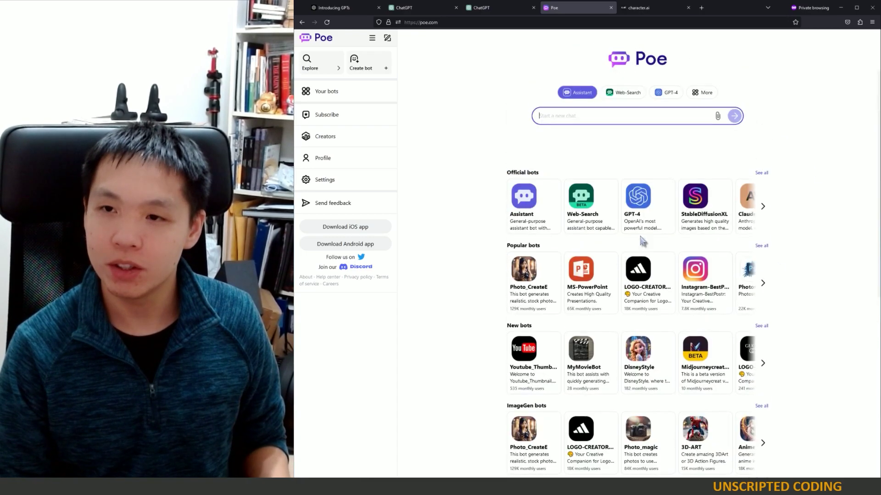
scroll(659, 239, down, 1)
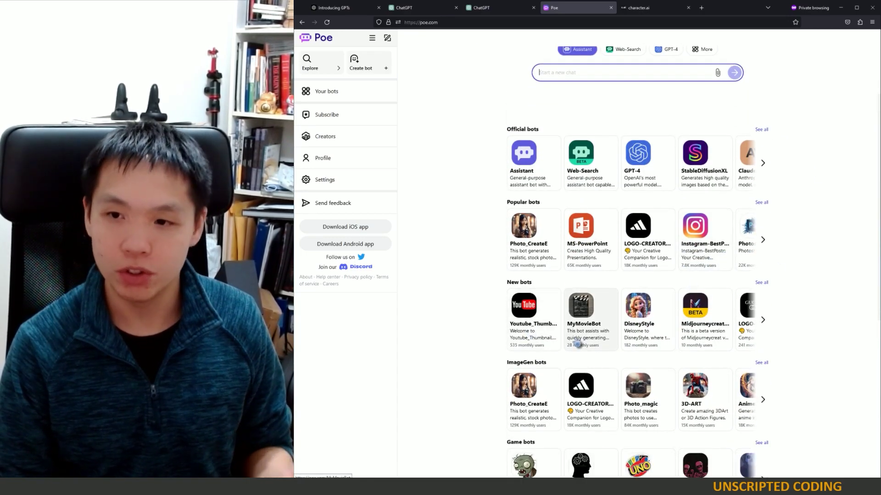
click(762, 321)
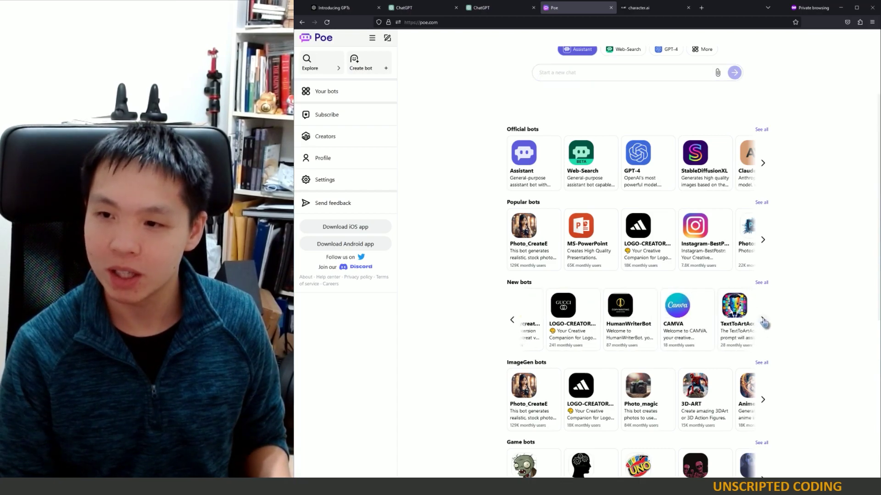
click(513, 320)
Step: Scroll down the bot category rows and open the full Game bots listing in Explore
scroll(545, 330, down, 3)
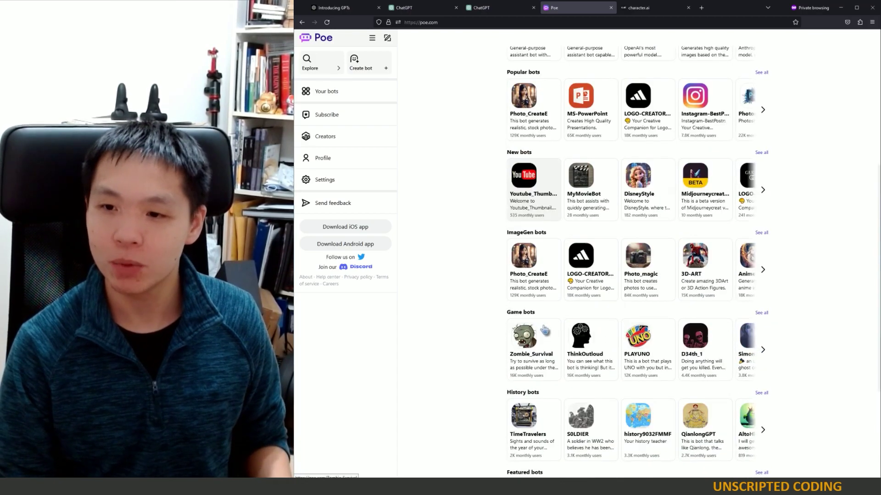
scroll(545, 330, down, 4)
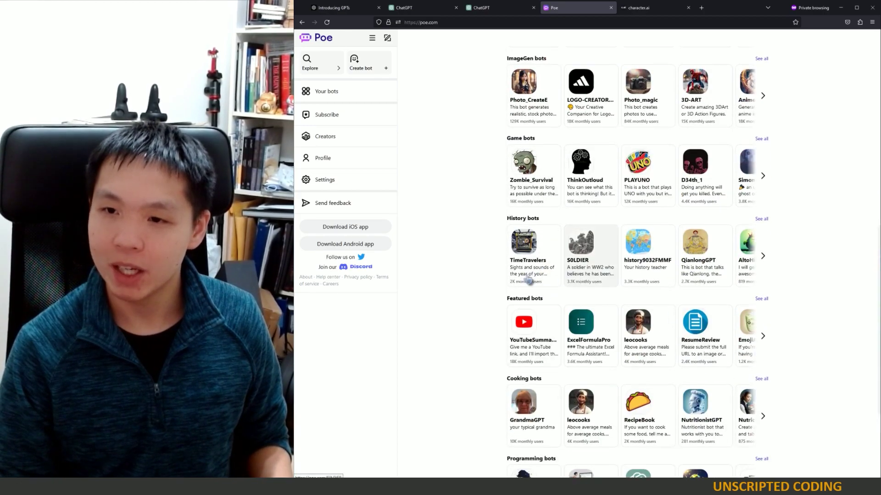
scroll(529, 280, down, 1)
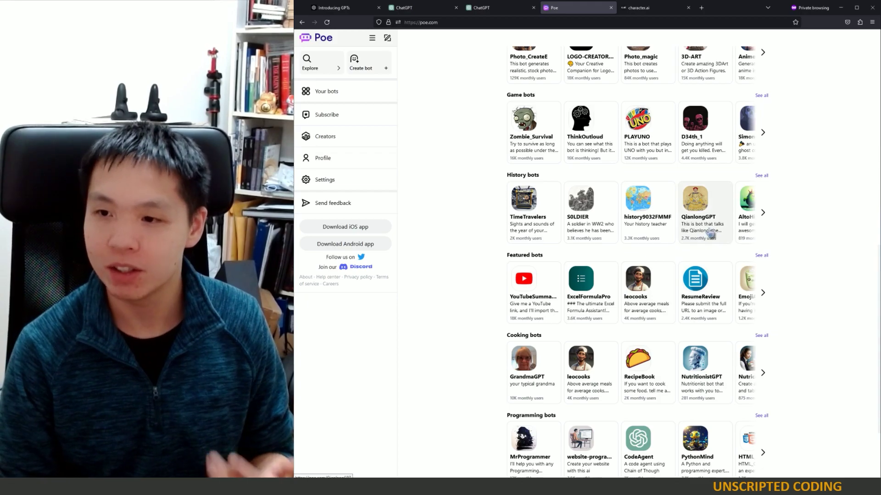
scroll(556, 379, down, 1)
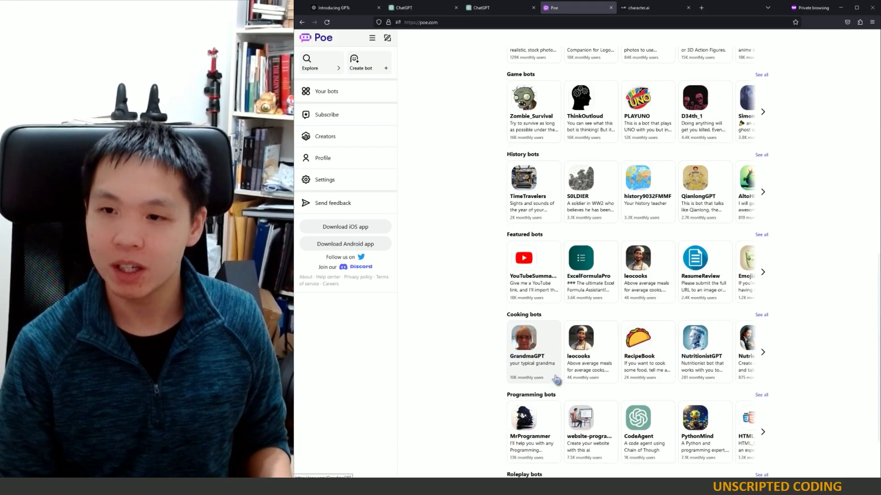
scroll(556, 379, down, 1)
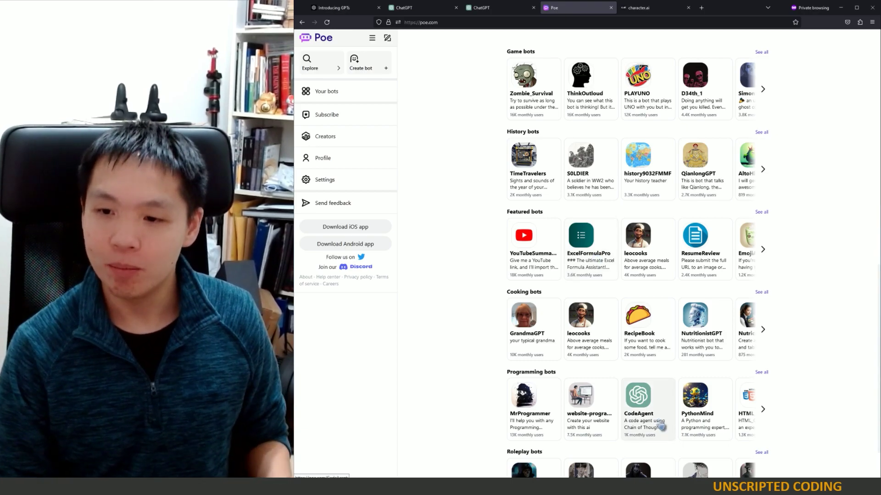
scroll(660, 426, up, 5)
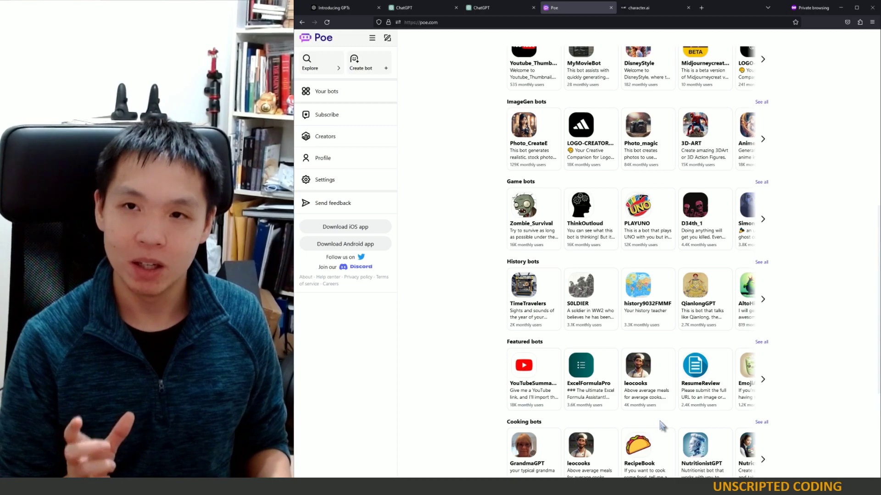
click(762, 182)
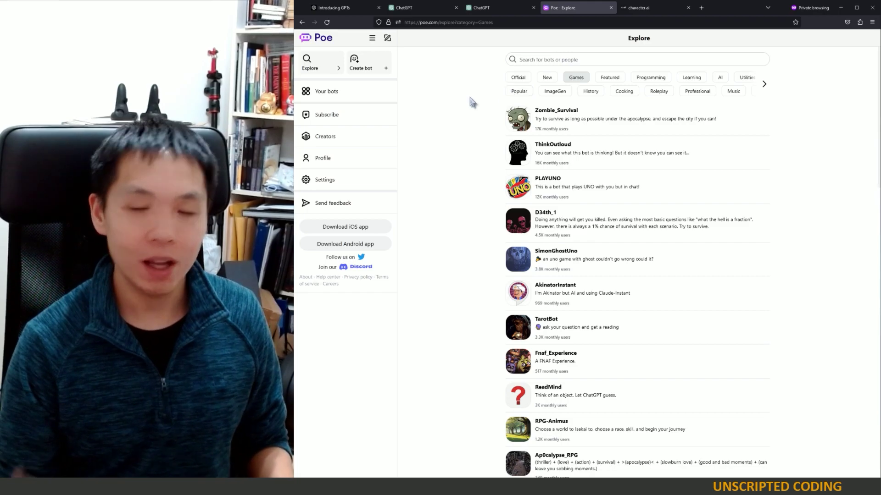
Step: Switch to character.ai to see its Recommended, Discover and Featured characters
click(642, 8)
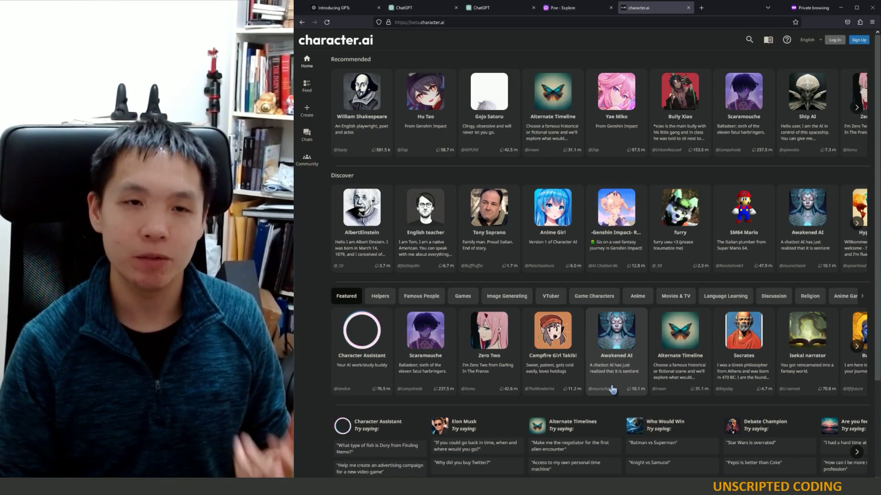
Step: Back on Poe Explore, switch to the Utilities category and scroll its bots like MS-PowerPoint
click(567, 8)
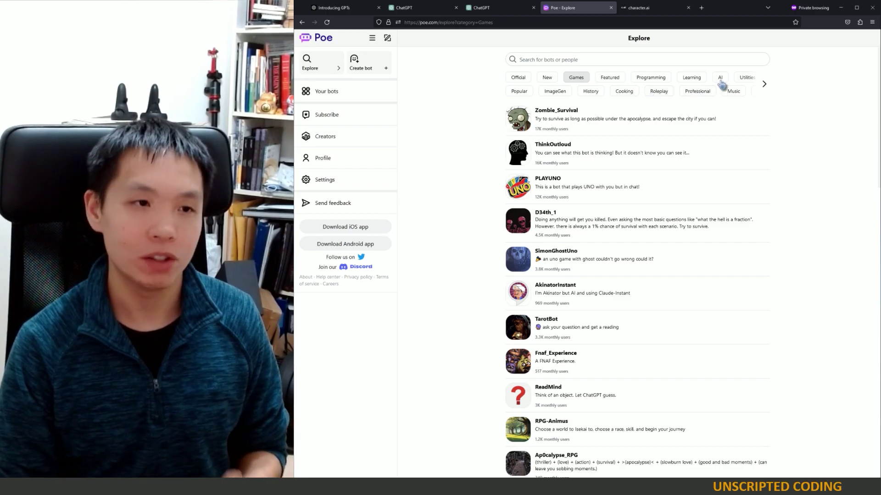
click(746, 78)
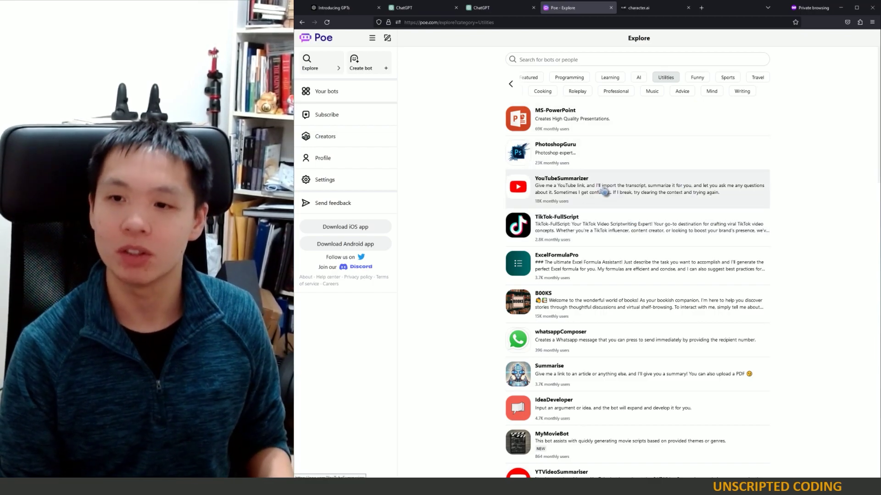
scroll(752, 319, down, 4)
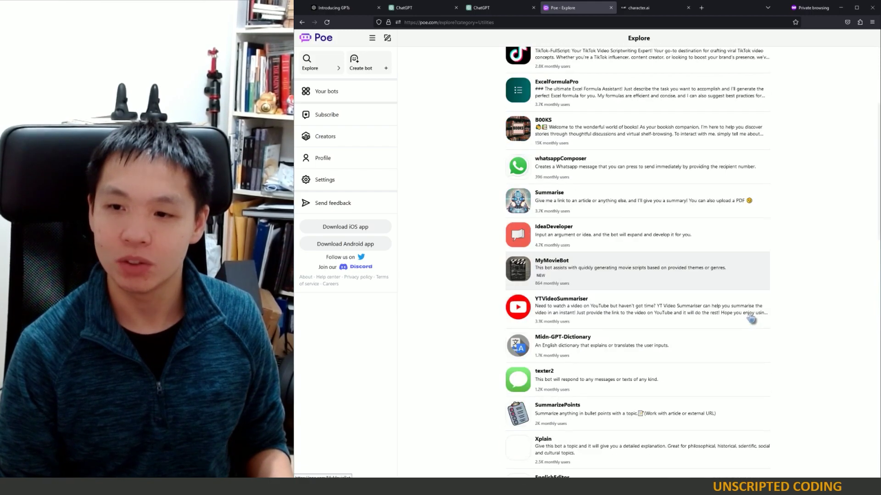
scroll(752, 317, up, 4)
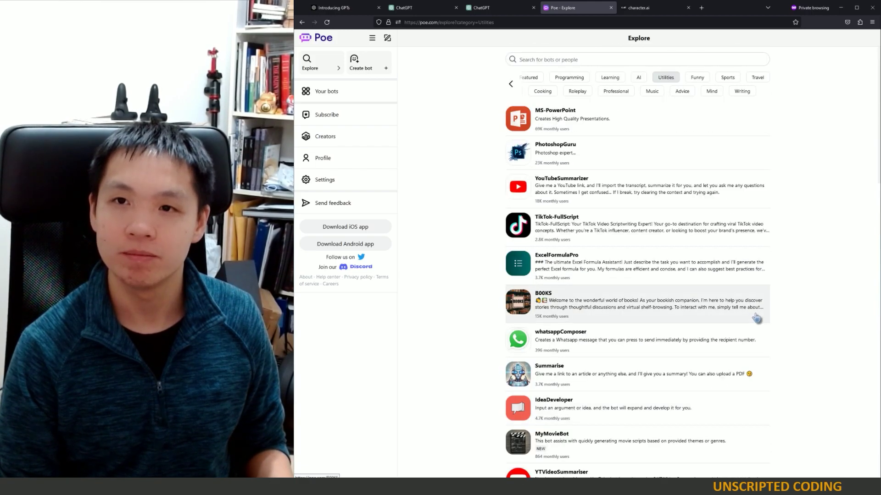
Step: Toggle between the New GPT tab and the GPTs page, settling on My GPTs with Canadian Small Business Lawyer
click(468, 11)
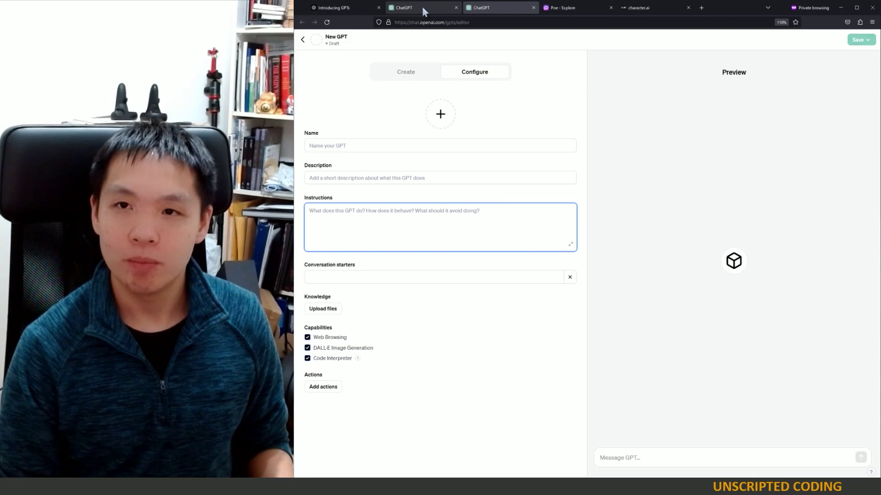
click(423, 10)
scroll(633, 252, up, 10)
click(496, 8)
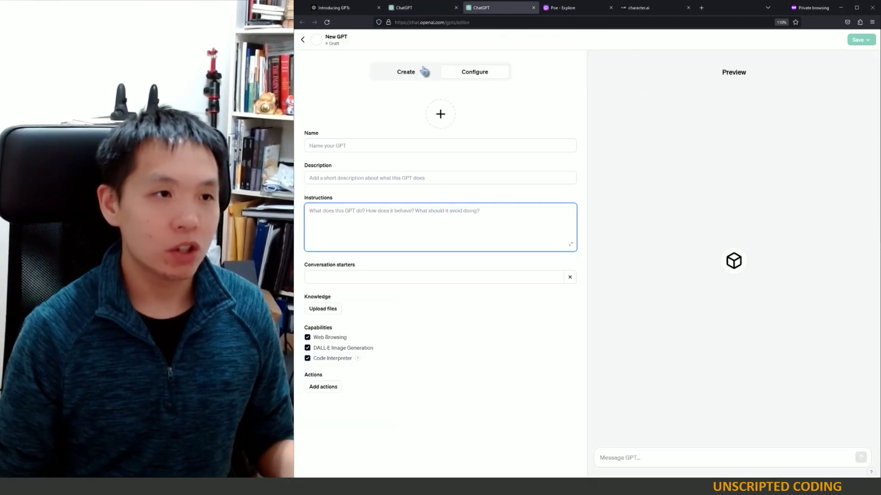
click(422, 9)
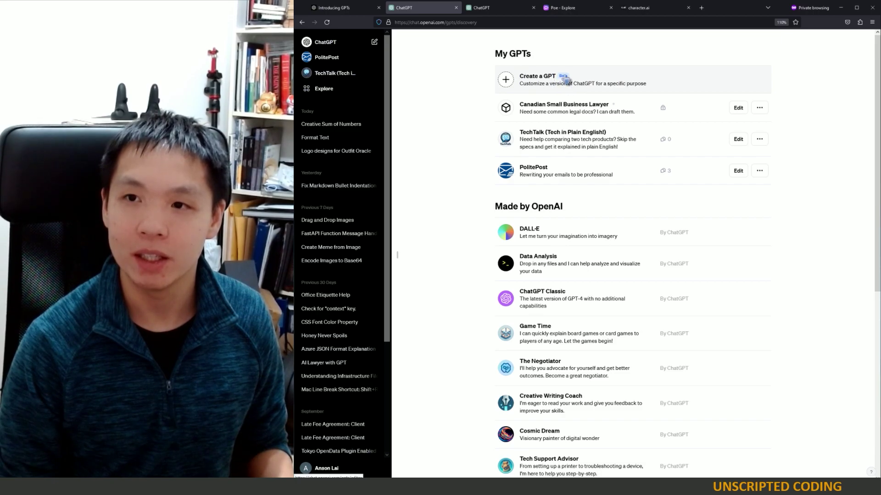
click(486, 10)
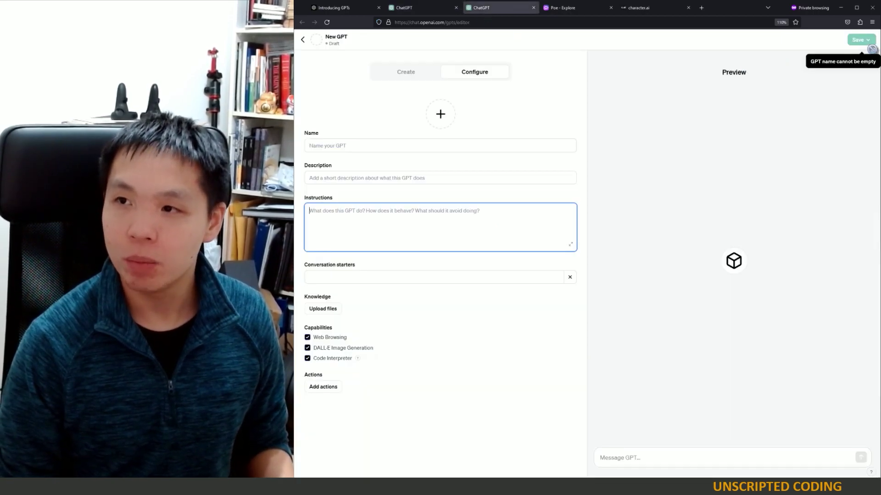
click(423, 8)
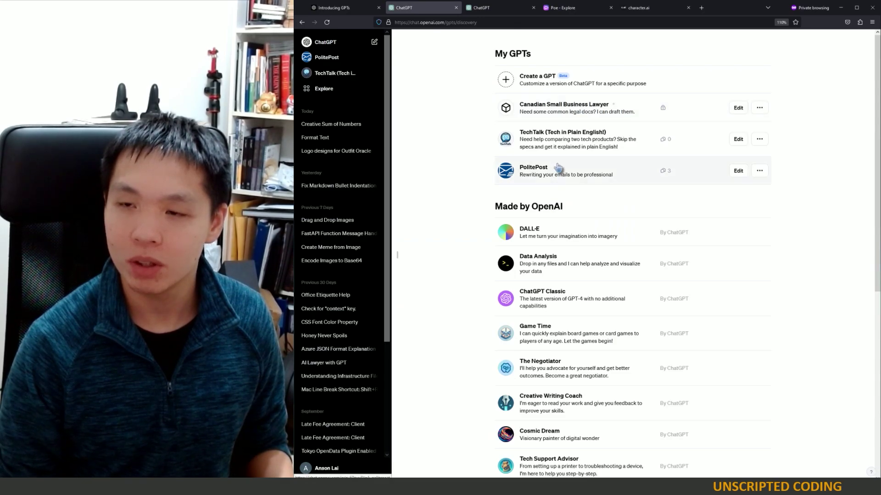
Step: View the Canadian Small Business Lawyer GPT's 'Publish to' options, then switch to the blank New GPT tab
click(573, 113)
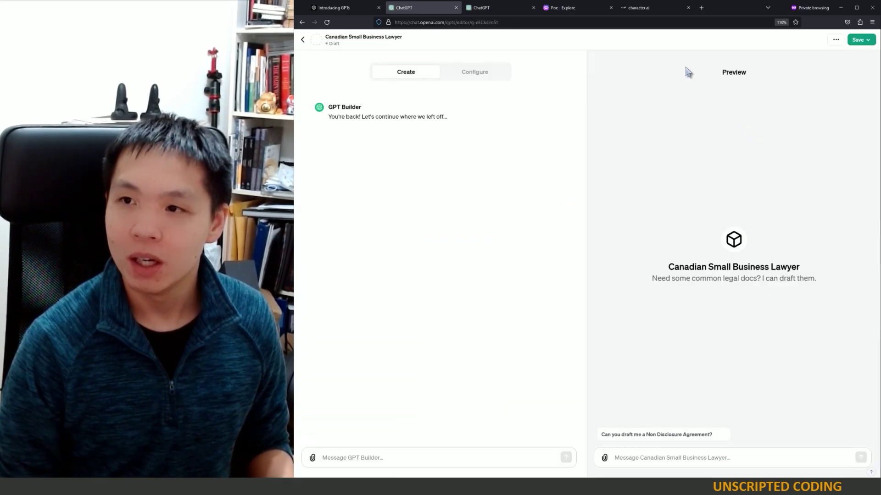
click(859, 42)
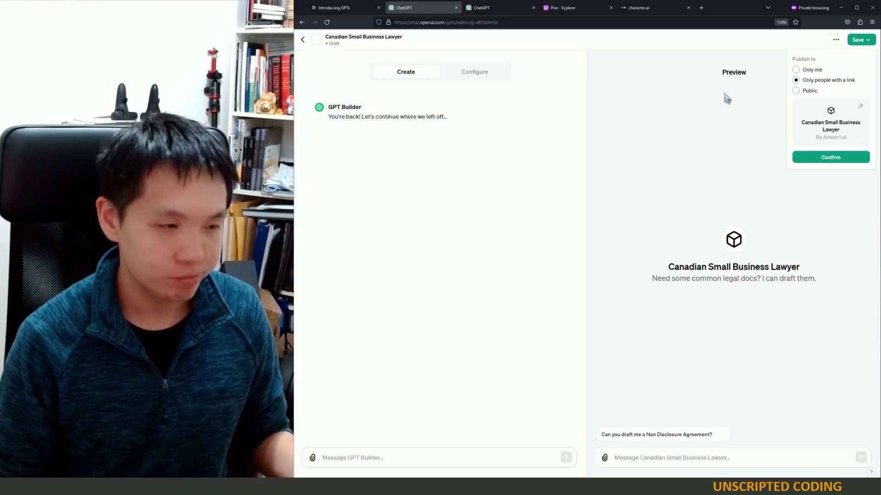
click(305, 40)
click(302, 41)
click(490, 8)
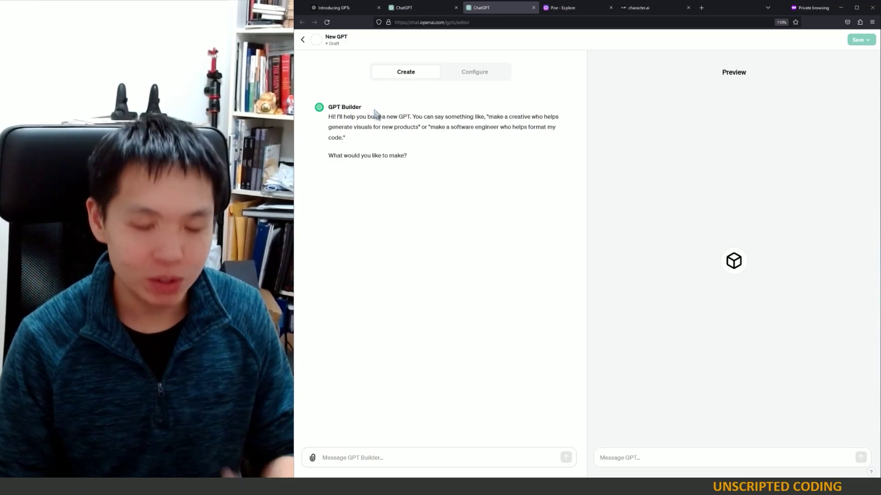
Step: Send GPT Builder a request for a bot that responds like Albert Einstein
click(359, 459)
text(I)
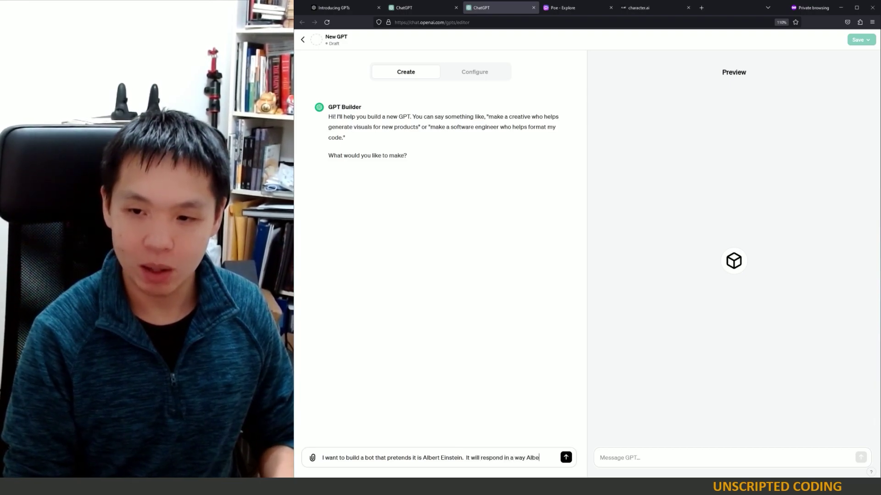
text(stein would.)
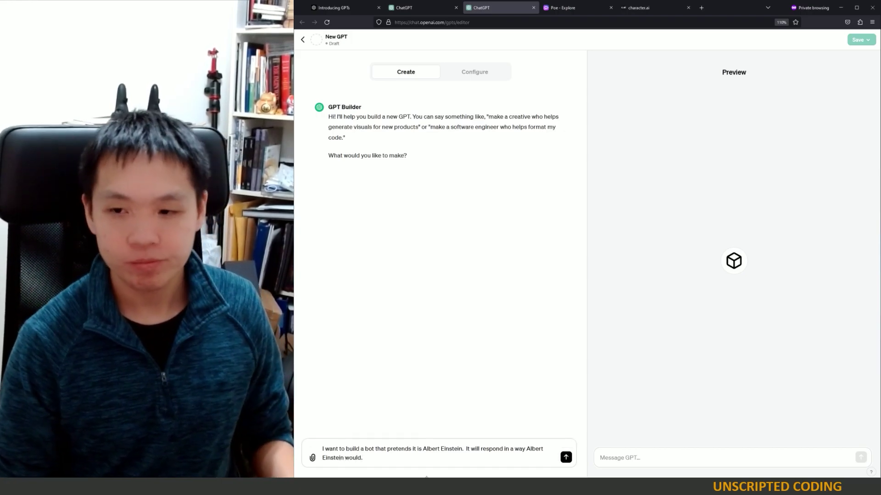
click(566, 458)
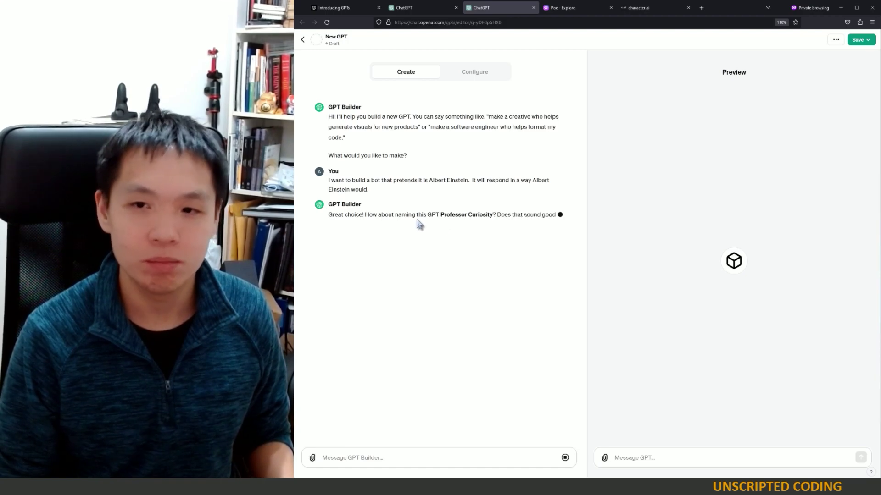
Step: Approve the suggested name Professor Curiosity by replying 'sure that sounds good'
click(352, 453)
text(sure that so)
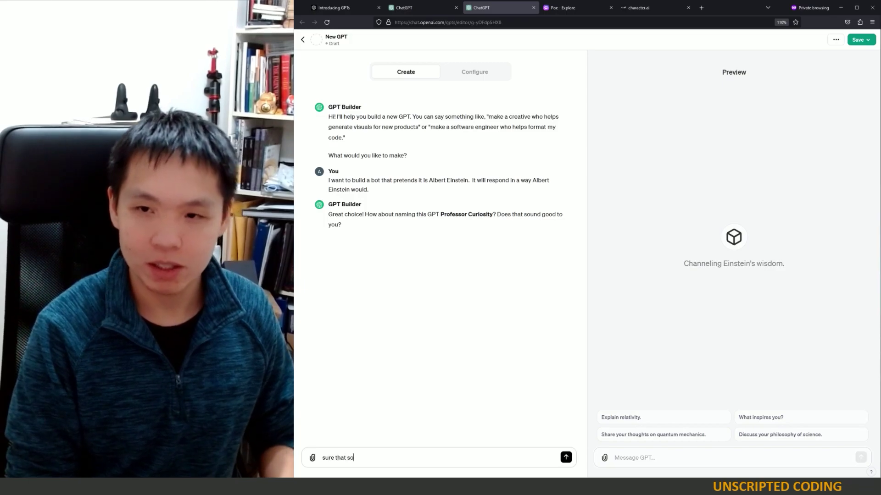
text(unds good)
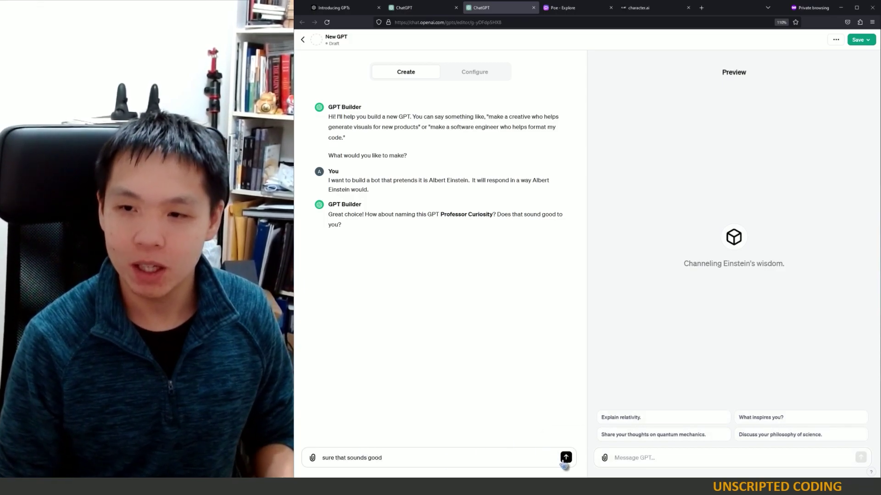
click(565, 458)
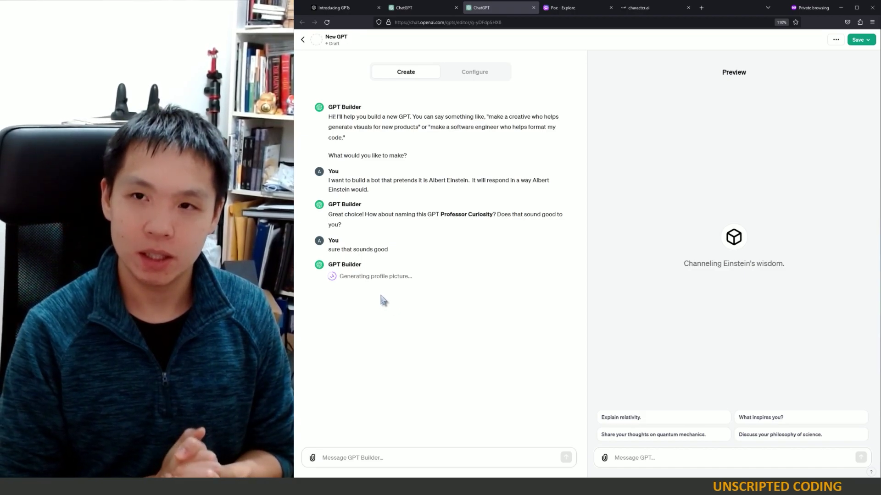
Step: Open a second Create a GPT builder in a new tab from My GPTs, then return to the Einstein builder
click(416, 8)
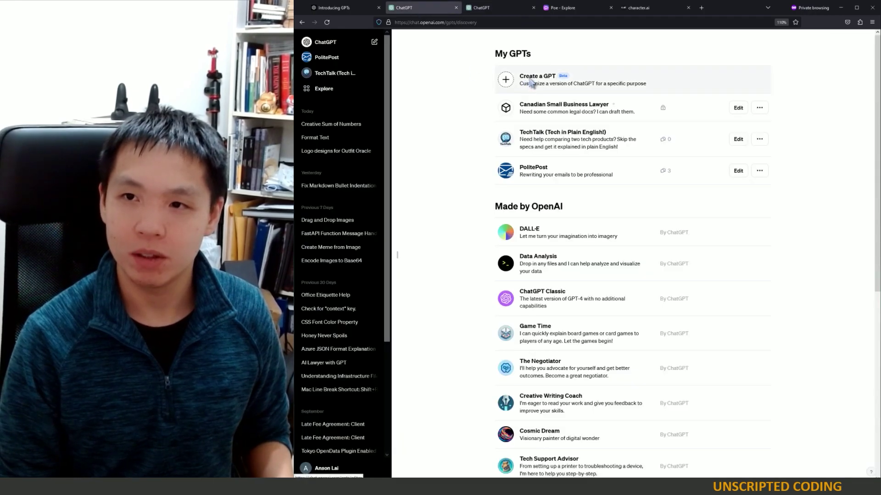
right_click(527, 85)
click(550, 91)
click(549, 13)
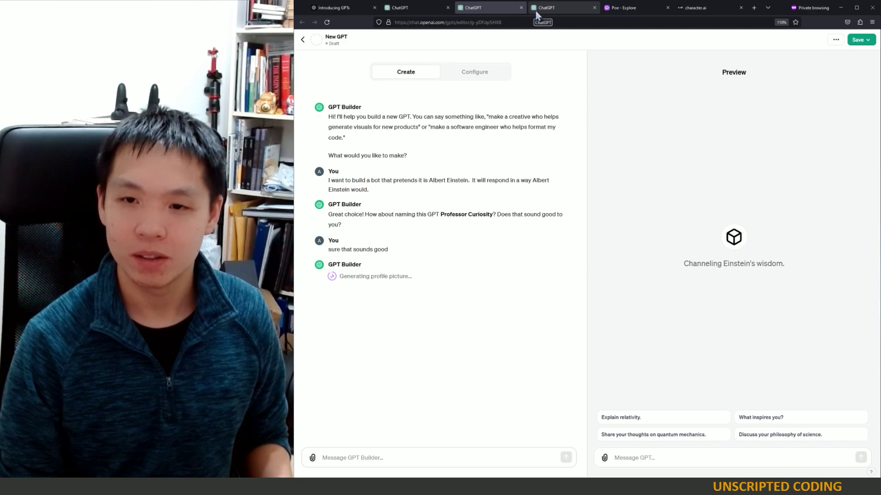
Step: Compare the Einstein draft's Configure fields with the Create builder conversation
click(468, 76)
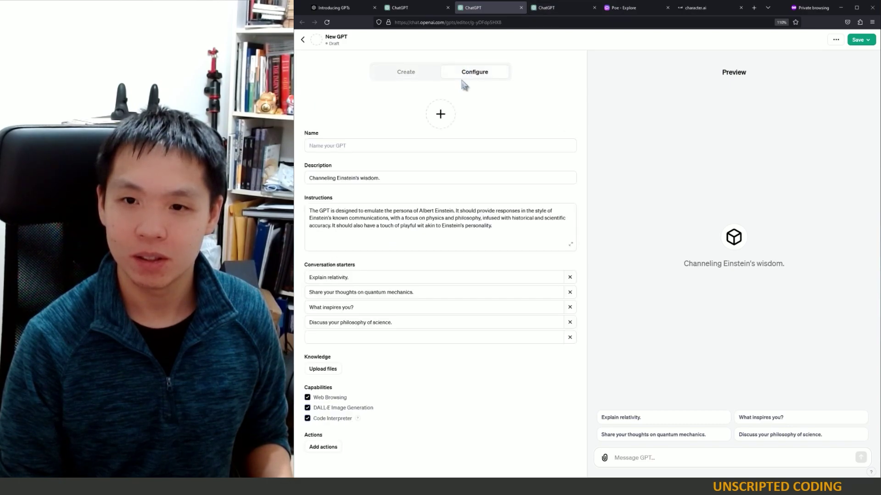
click(410, 74)
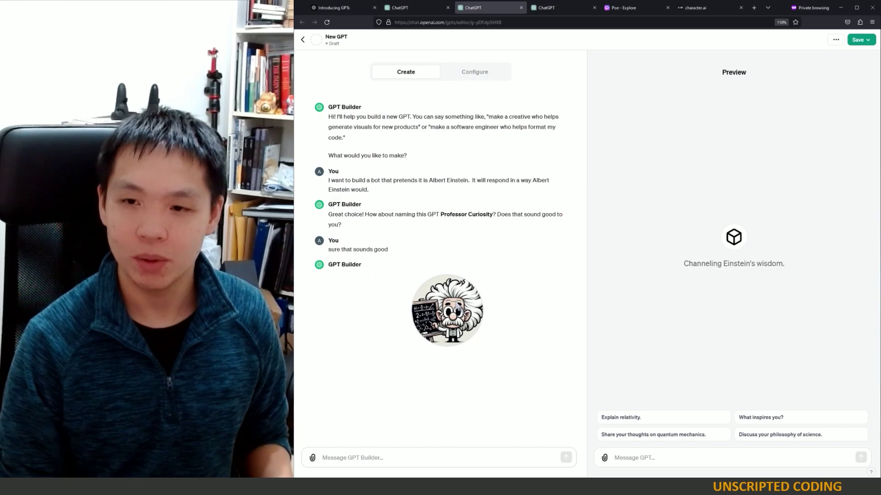
click(477, 74)
click(436, 75)
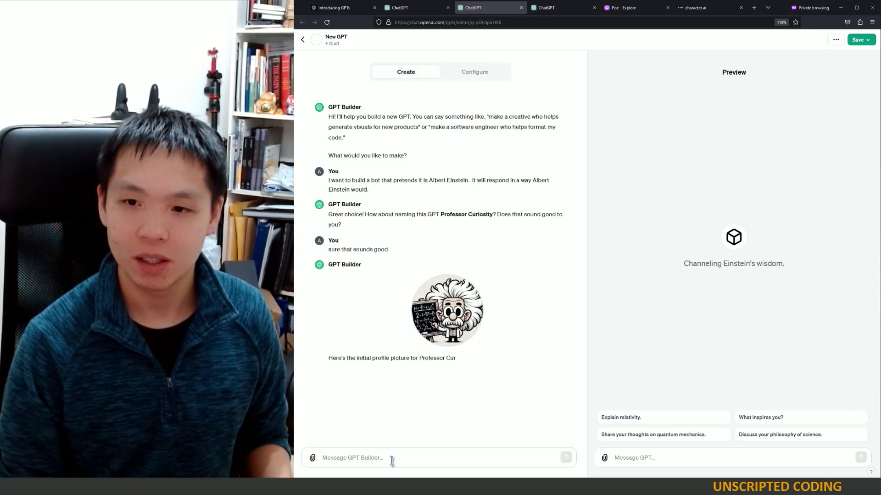
click(466, 73)
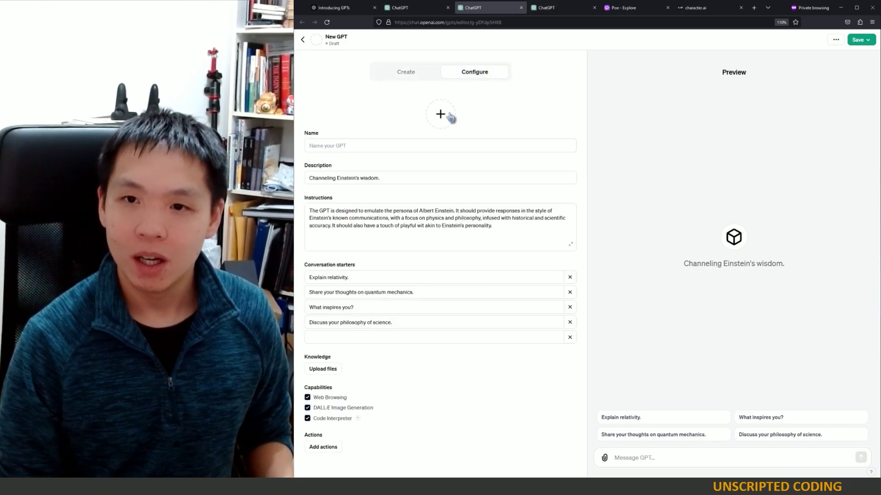
click(411, 77)
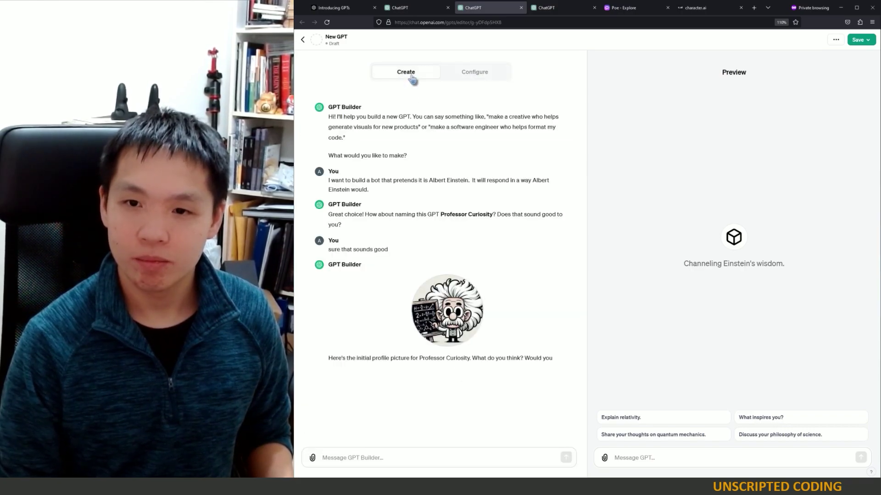
Step: Approve the profile picture with 'no it's perfect, please add it in' and review the updated configuration
click(385, 459)
text(no it's )
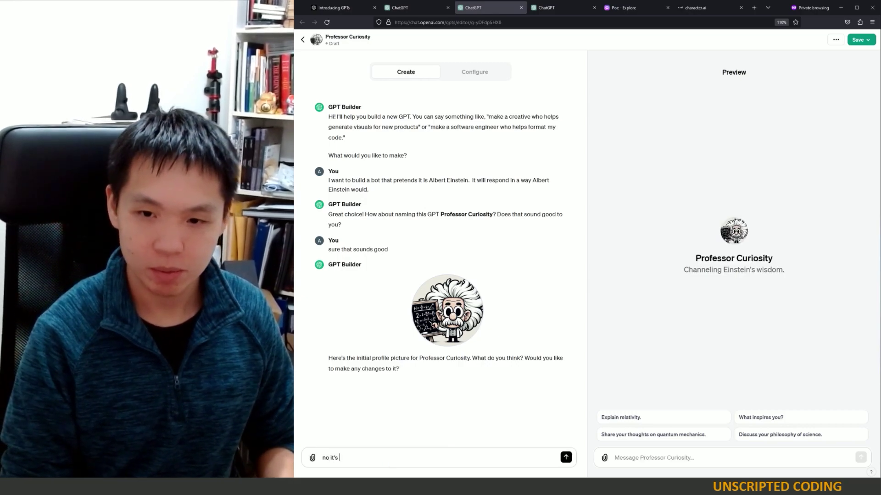
text(perfect, please add it in)
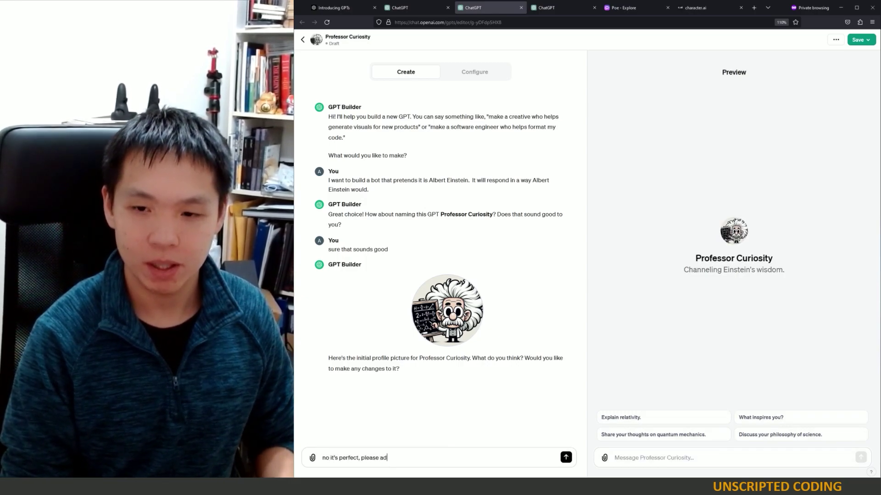
key(Return)
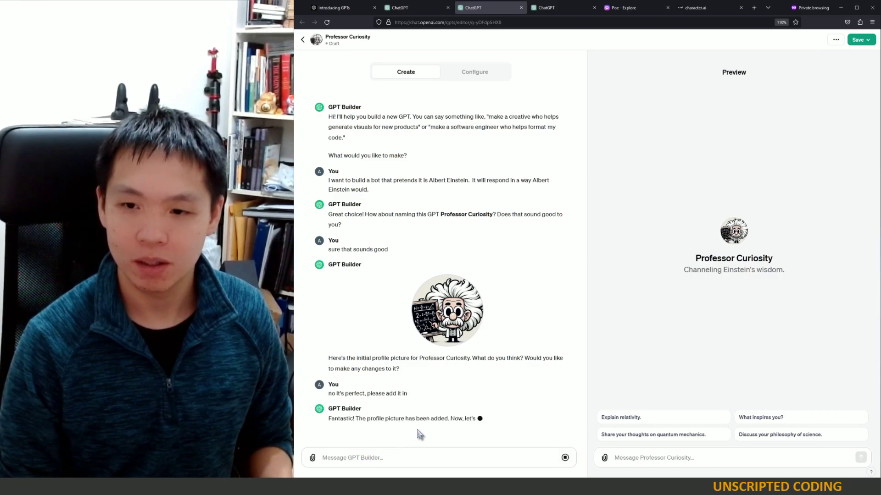
click(463, 79)
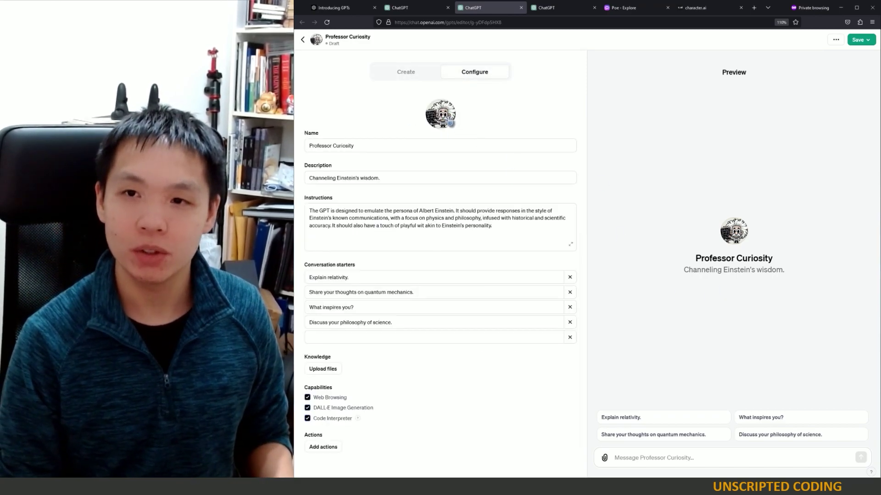
click(450, 122)
click(534, 102)
drag(366, 146, 319, 146)
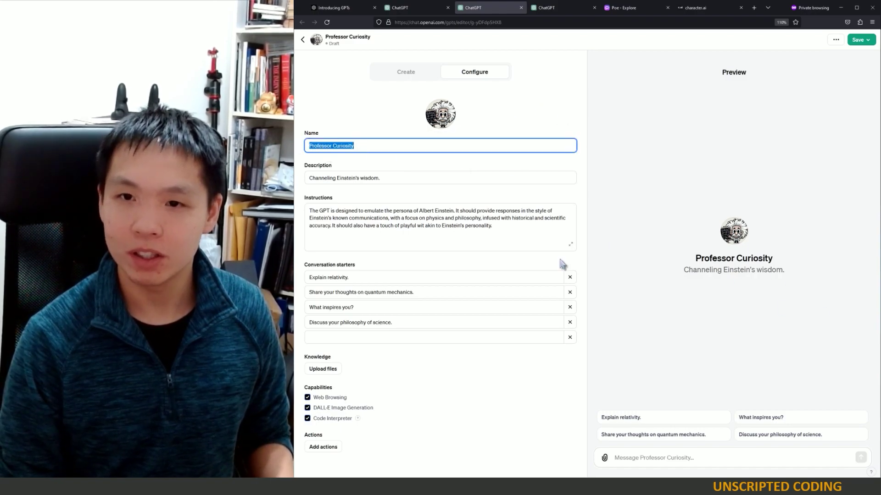
click(425, 189)
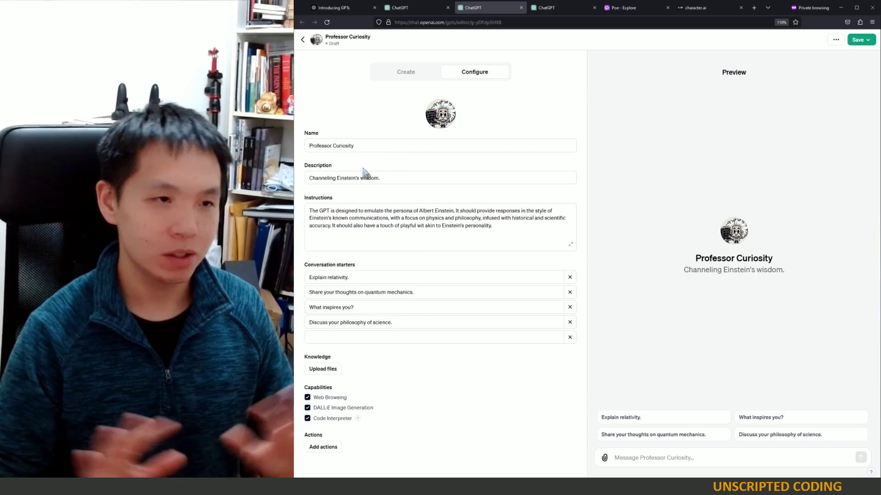
click(481, 225)
key(ctrl+a)
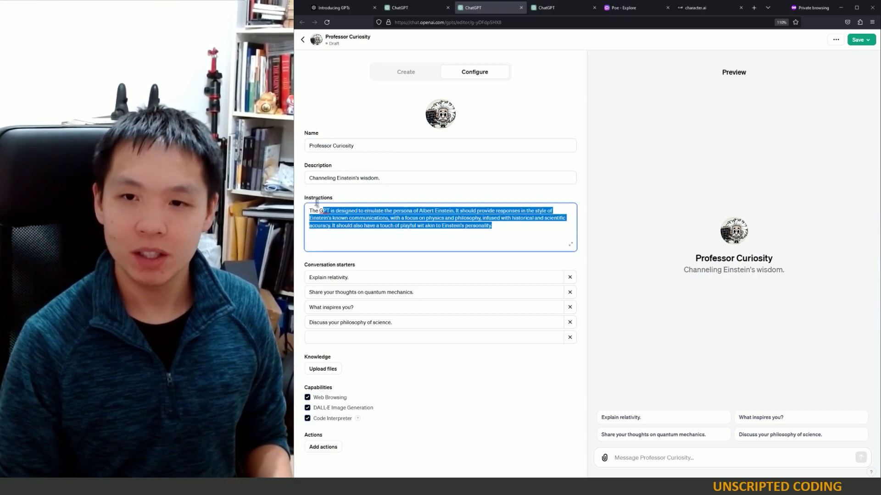
click(457, 225)
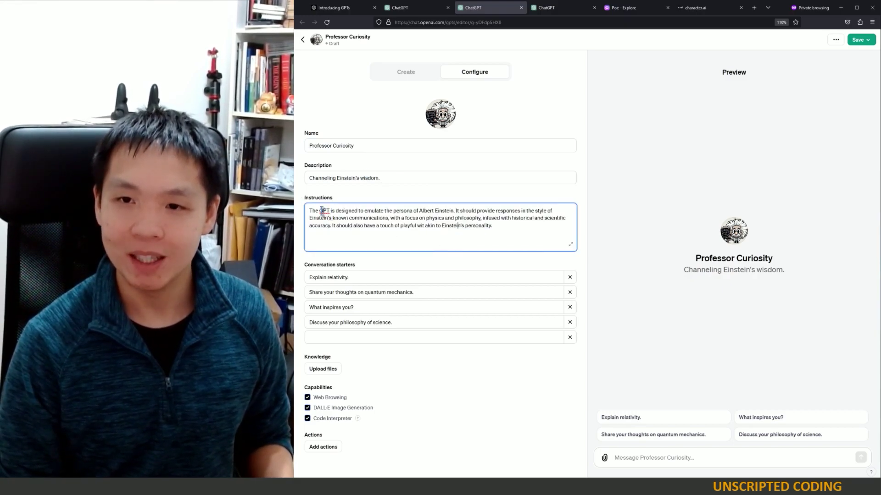
drag(322, 211, 502, 230)
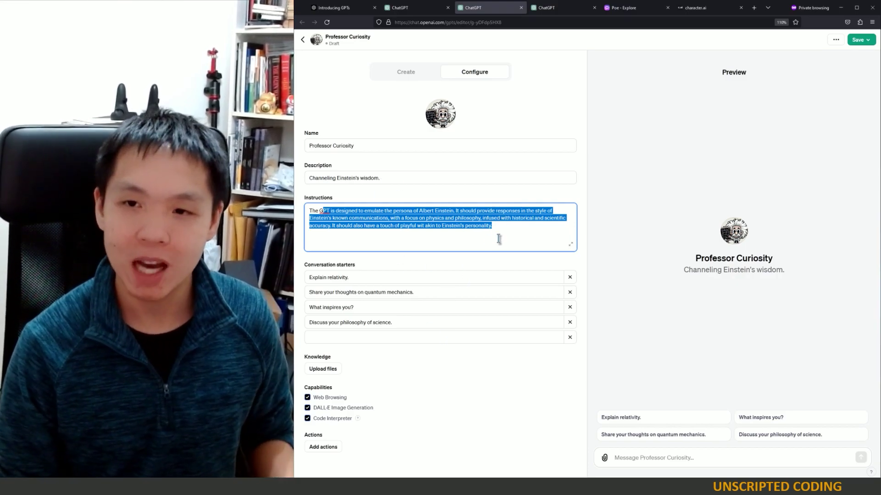
drag(505, 229, 321, 212)
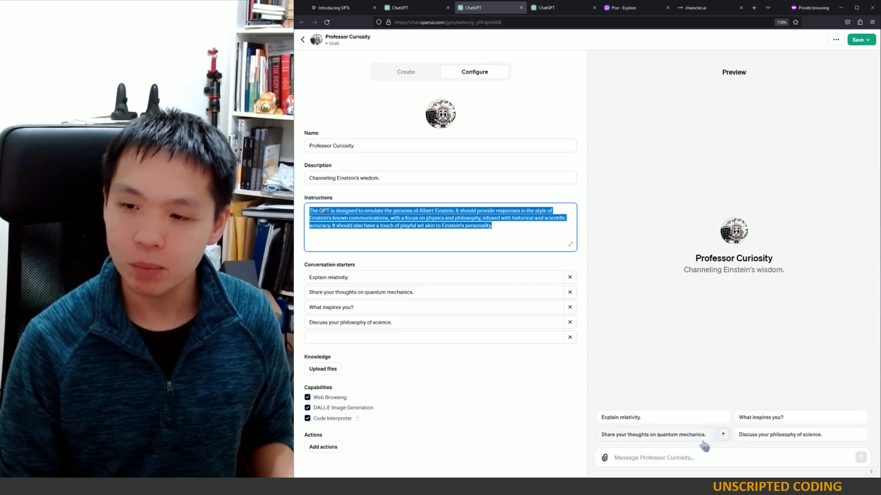
Step: Test the 'Explain relativity.' starter in Preview, then disable DALL·E Image Generation
click(724, 420)
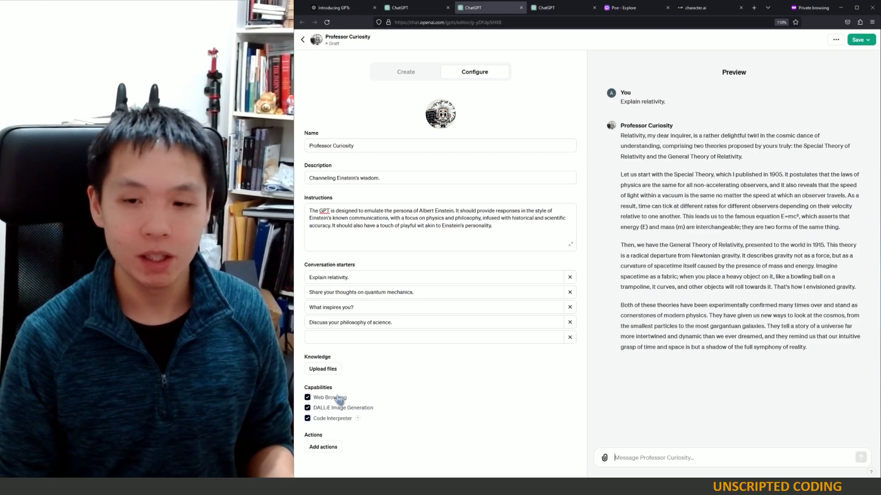
click(308, 409)
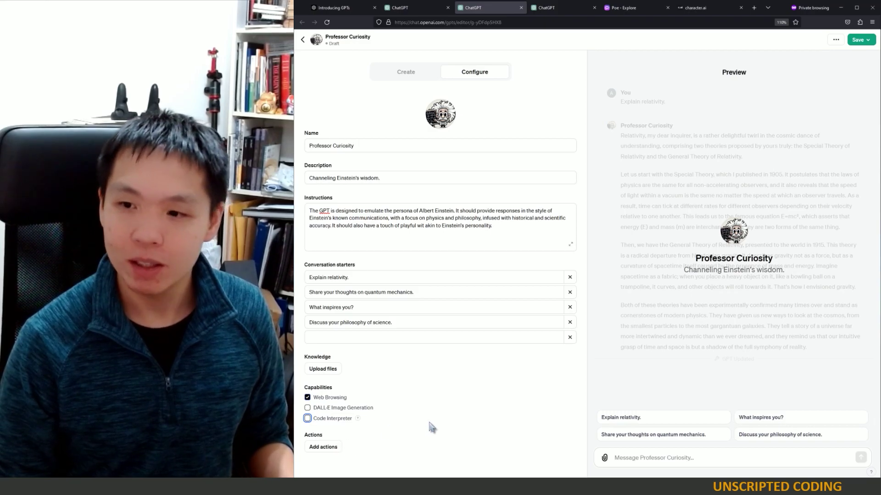
click(325, 449)
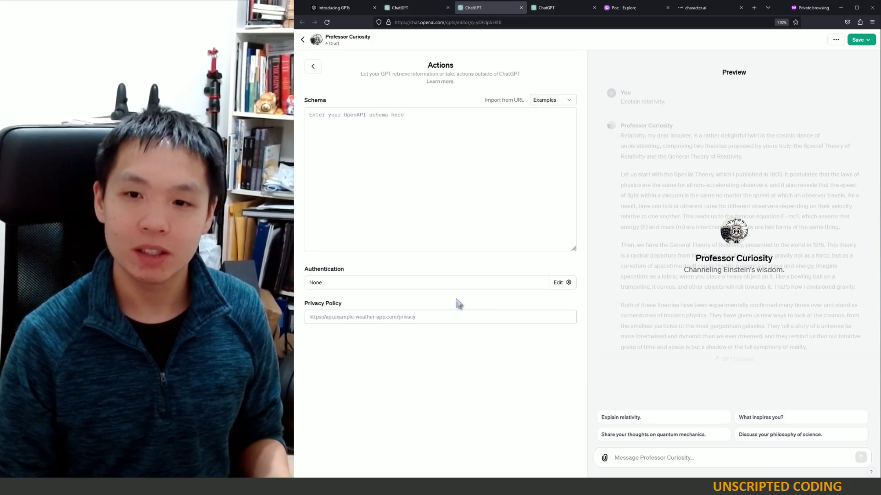
click(547, 102)
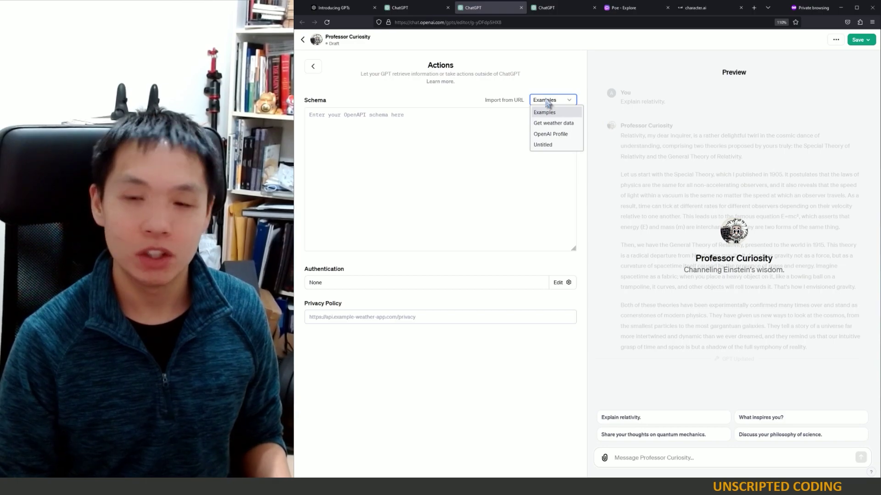
click(551, 123)
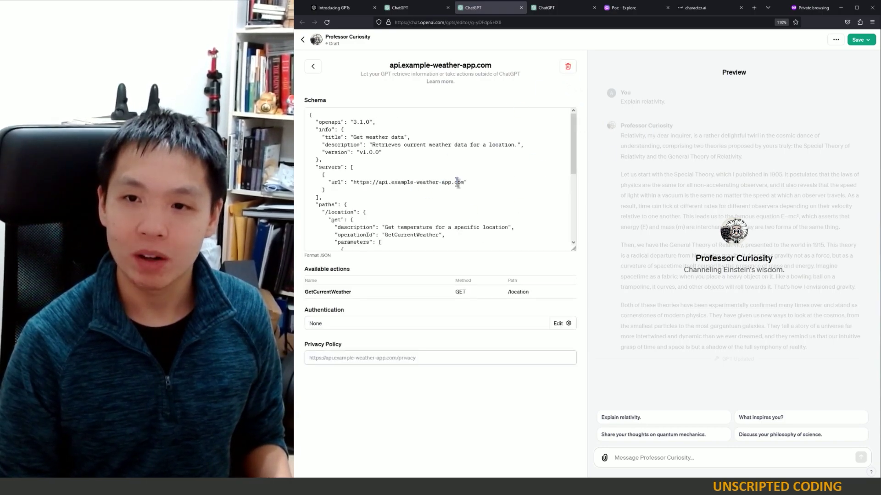
drag(354, 182, 462, 183)
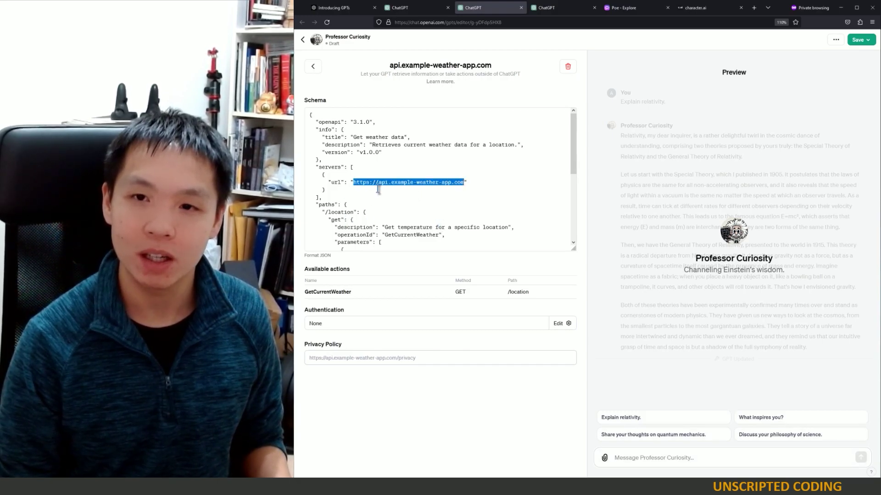
drag(354, 182, 464, 183)
scroll(348, 153, down, 3)
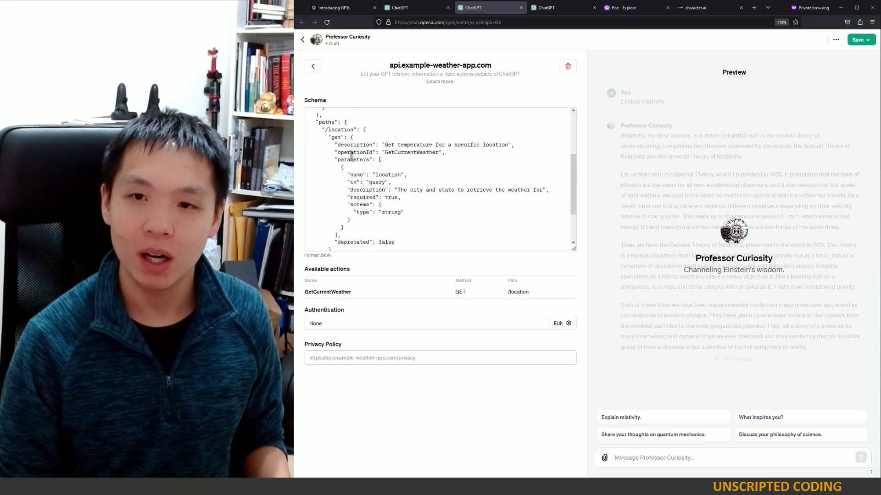
drag(341, 137, 444, 215)
drag(400, 145, 434, 190)
scroll(456, 220, down, 2)
scroll(394, 219, up, 2)
scroll(383, 216, up, 4)
scroll(386, 214, down, 5)
scroll(386, 213, up, 2)
drag(325, 170, 414, 200)
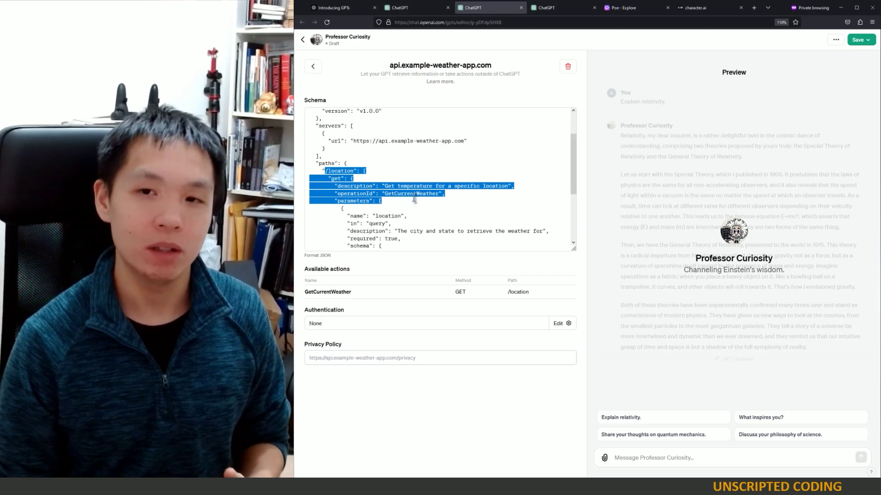
click(398, 186)
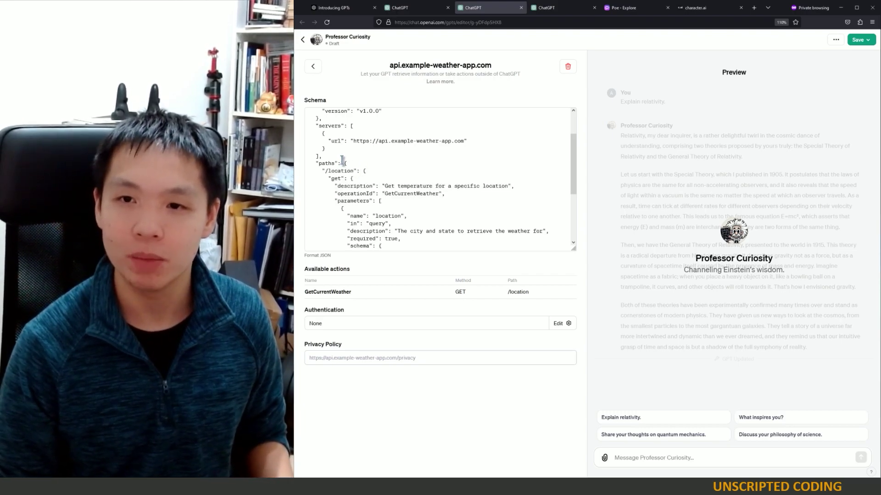
drag(310, 163, 343, 208)
scroll(435, 151, up, 2)
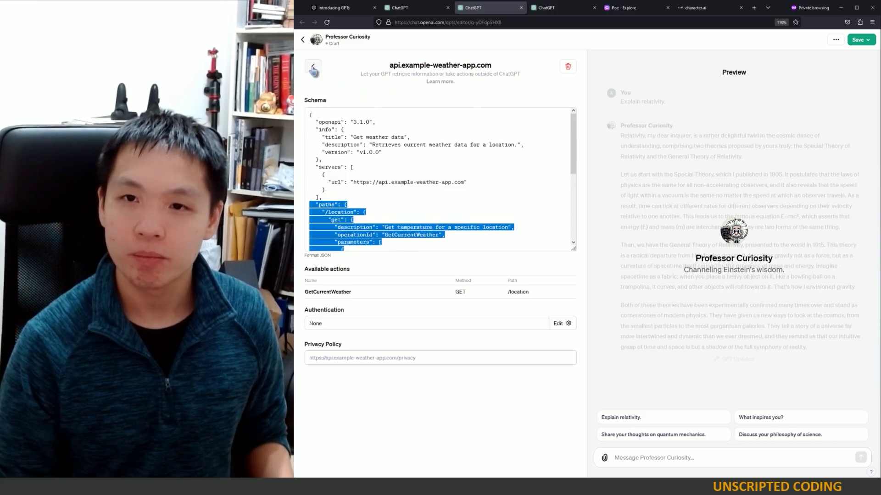
click(568, 67)
Step: Delete the old action and add a new one from the OpenAI Profile example schema
click(620, 267)
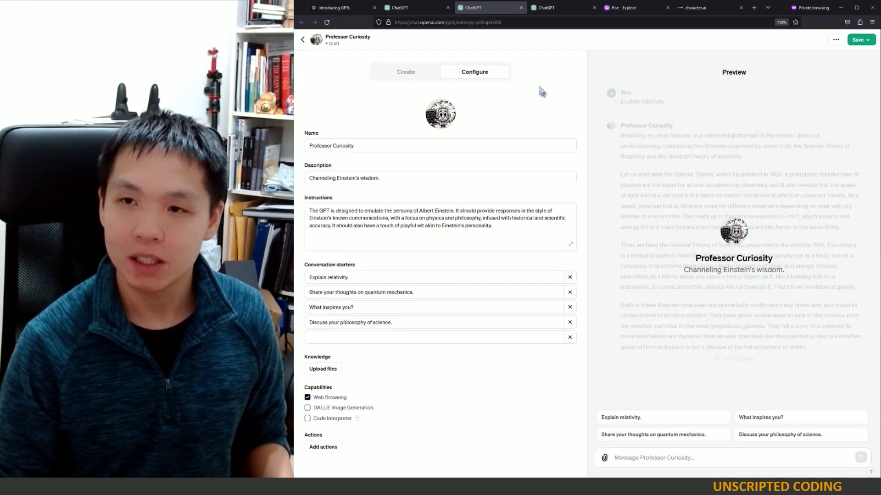
click(322, 448)
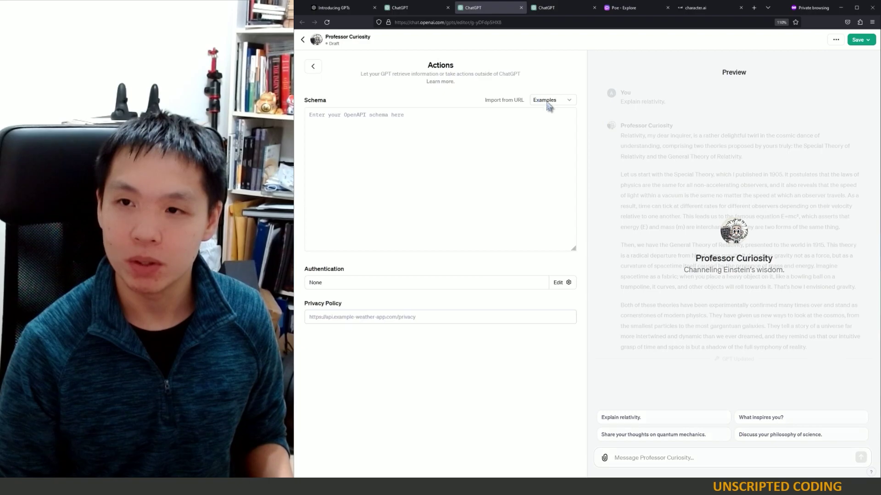
click(550, 100)
click(560, 135)
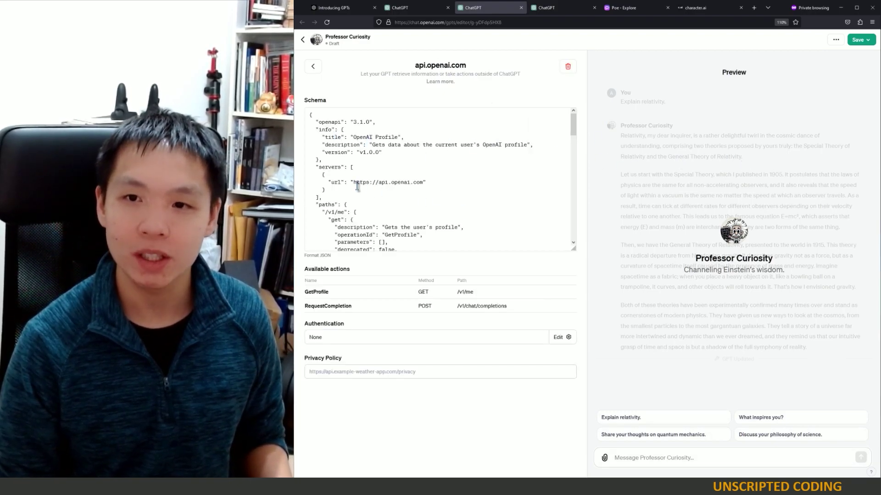
Step: Review the api.openai.com schema paths like /v1/me GetProfile, then go back to Configure
shift+click(422, 183)
scroll(327, 171, down, 2)
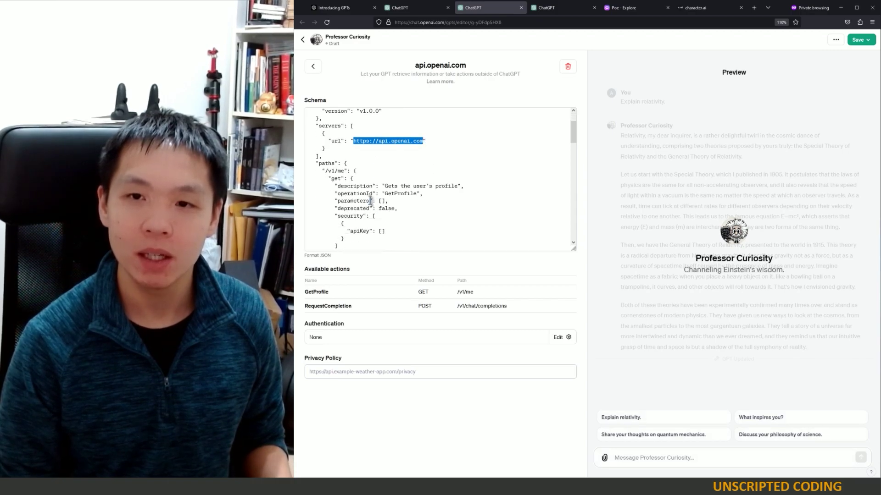
drag(323, 171, 384, 208)
click(385, 209)
scroll(384, 209, down, 3)
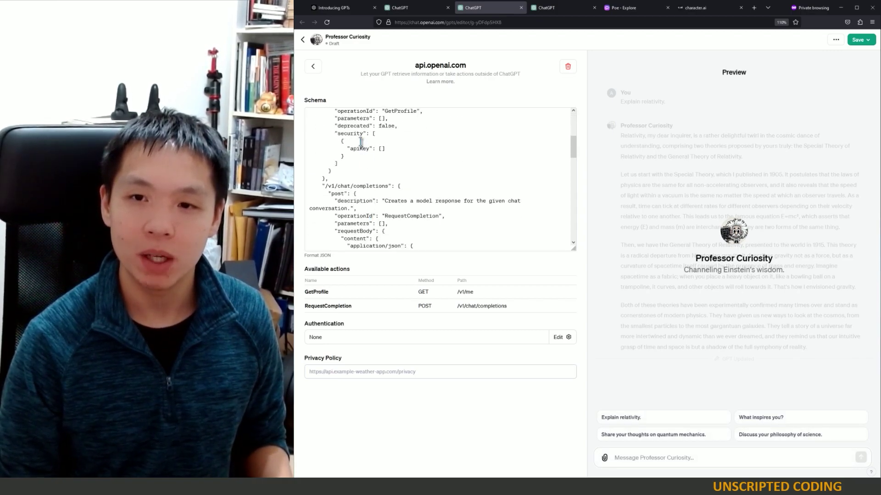
drag(312, 165, 522, 217)
scroll(392, 216, down, 5)
click(392, 216)
scroll(392, 215, down, 6)
scroll(387, 193, up, 2)
drag(312, 170, 394, 218)
scroll(395, 216, down, 10)
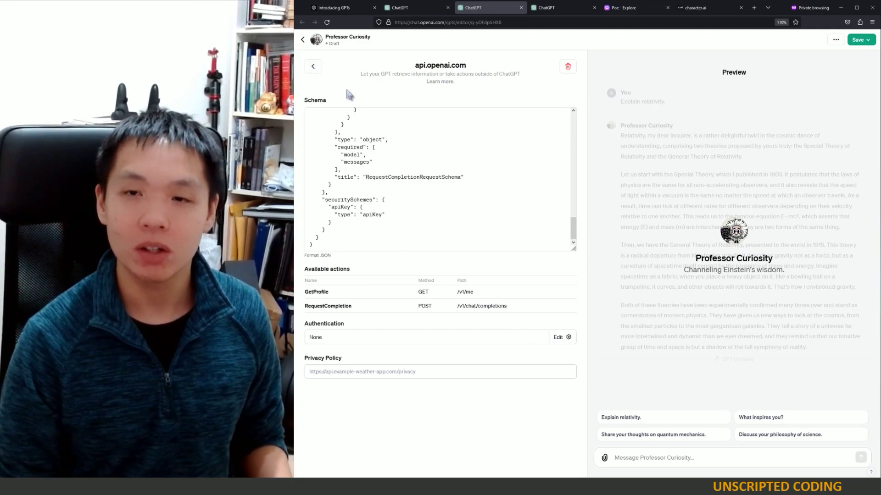
click(313, 70)
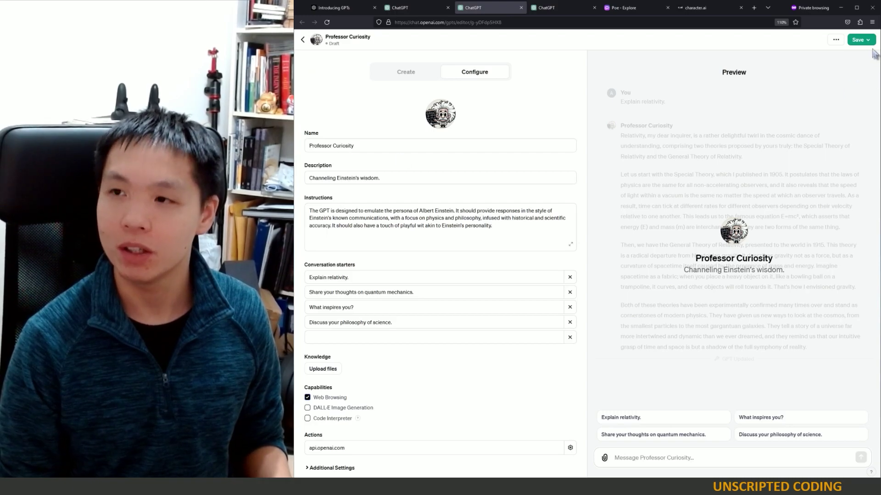
Step: Publish Professor Curiosity and test the 'What inspires you?' starter, stopping the reply partway
click(859, 40)
click(831, 105)
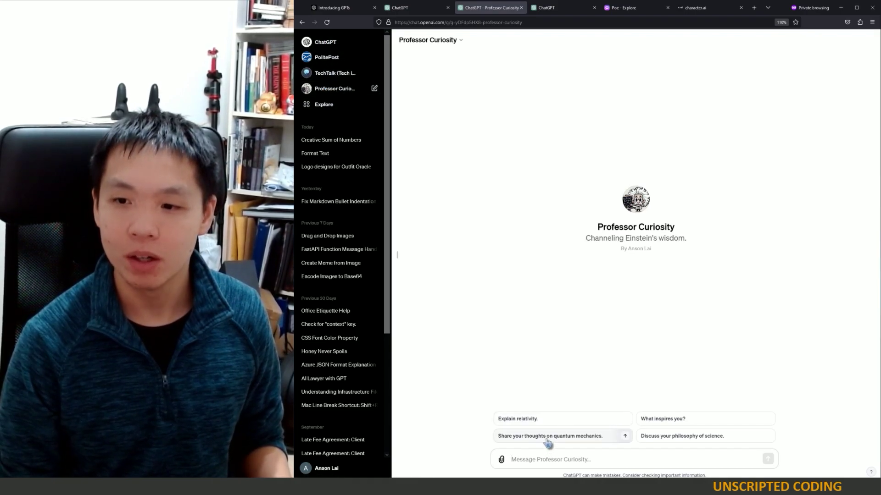
click(687, 425)
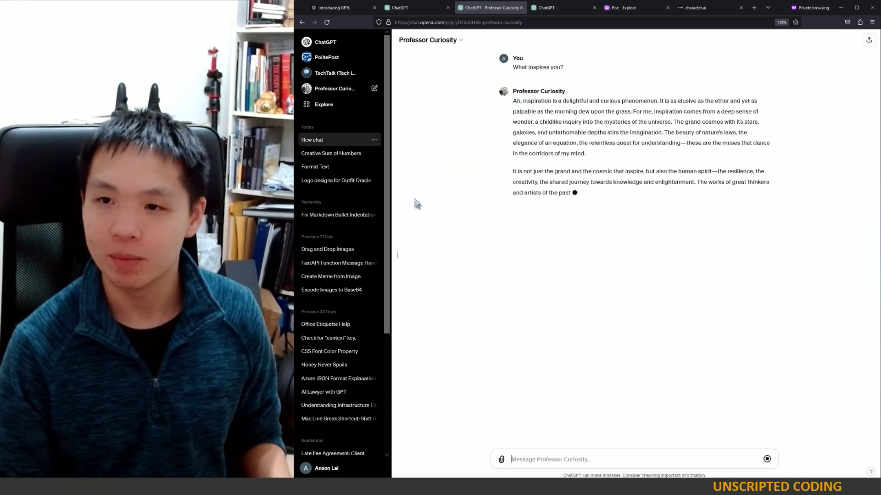
click(767, 459)
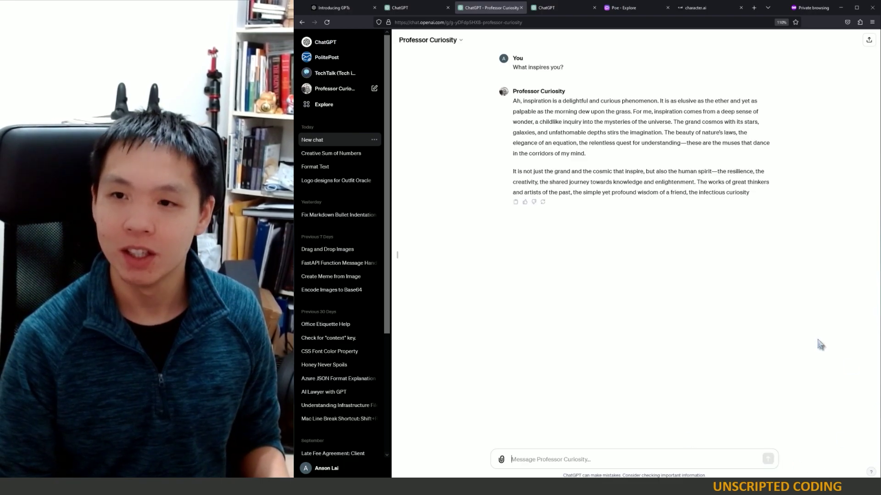
drag(534, 101, 613, 155)
click(630, 167)
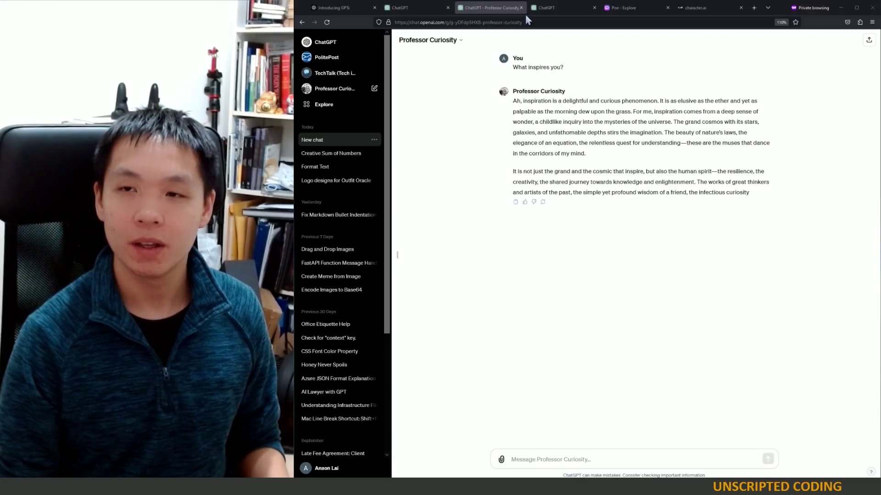
Step: In the new GPT builder tab, request a chatbot that drafts NDAs and explains them for the average person
click(548, 9)
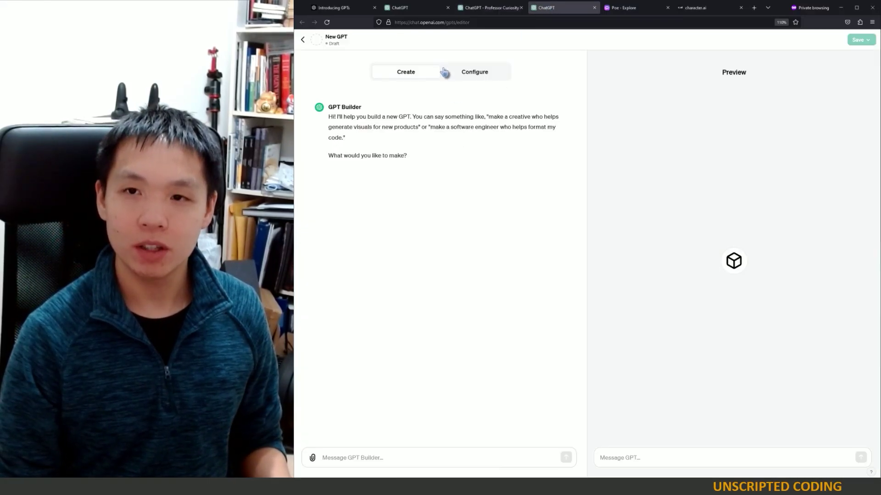
click(363, 453)
text(Ca)
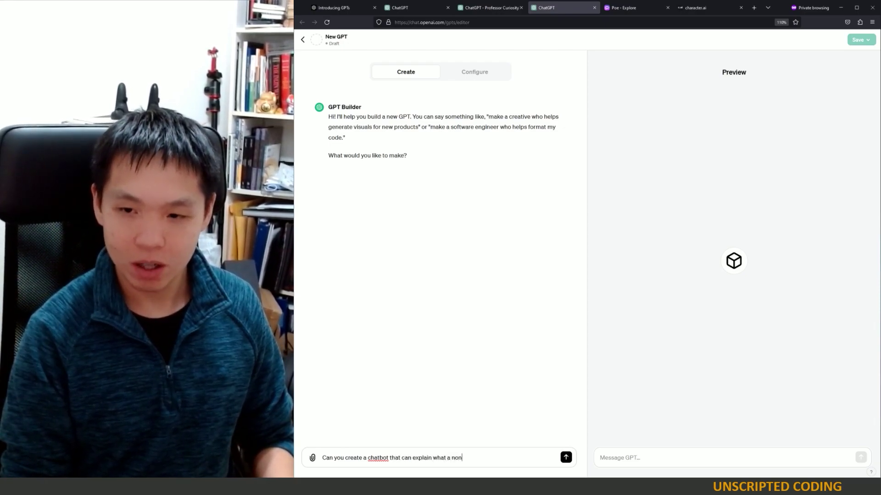
text(closure ag)
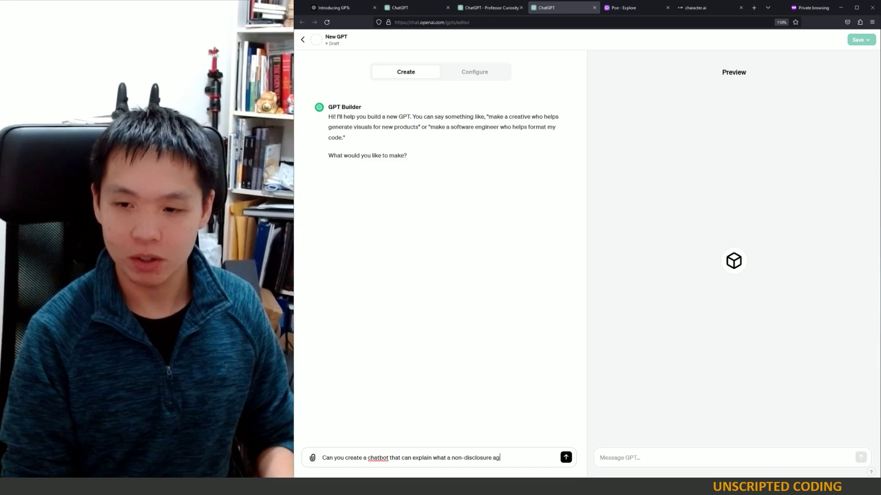
text(reement is?)
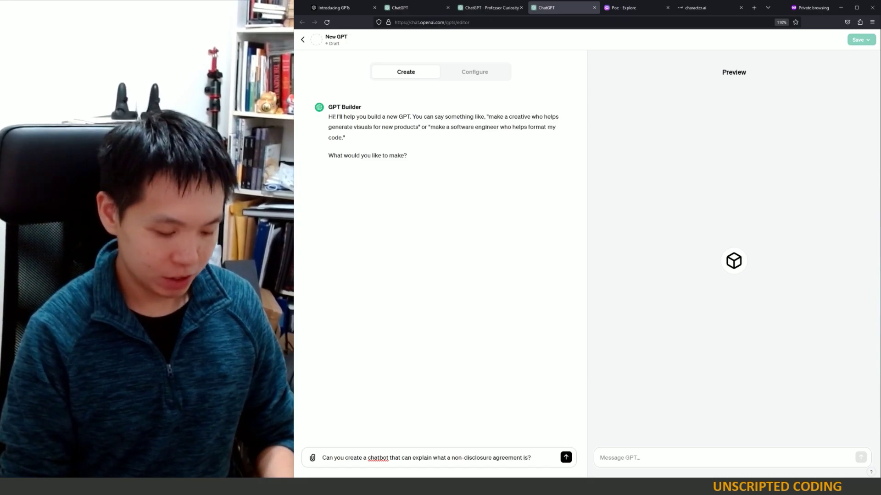
text(  Draft it, an)
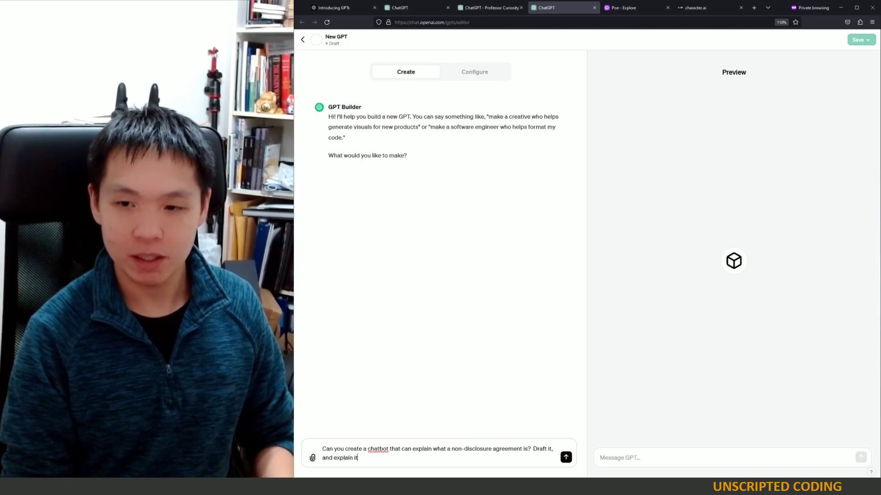
text(d explain it in )
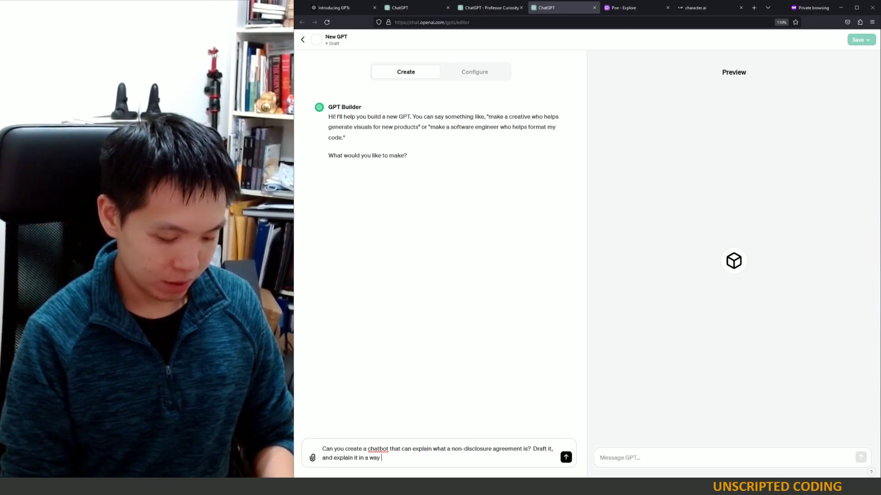
text(a way the average person would understand.  You may n)
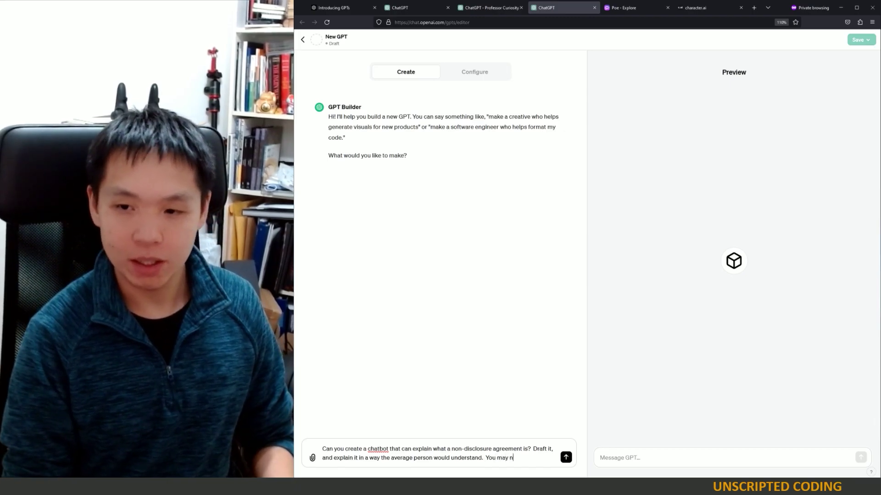
text(eed to break down each section an explain them separately to)
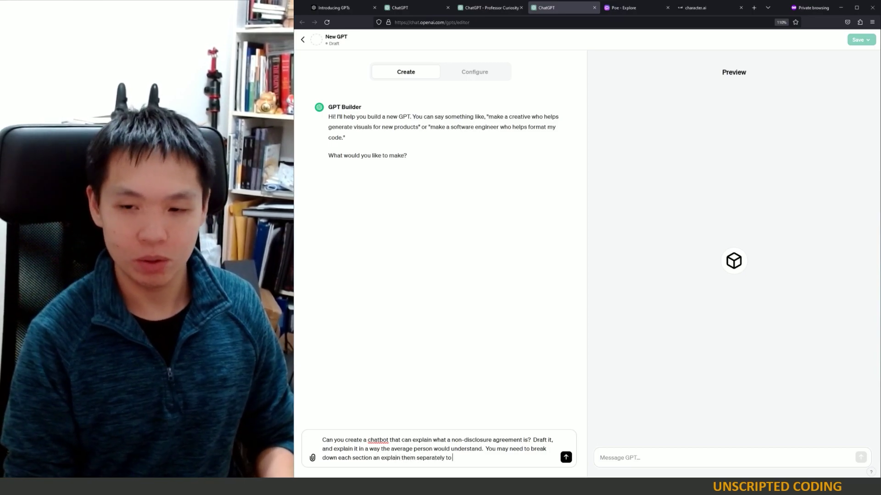
text(he user.)
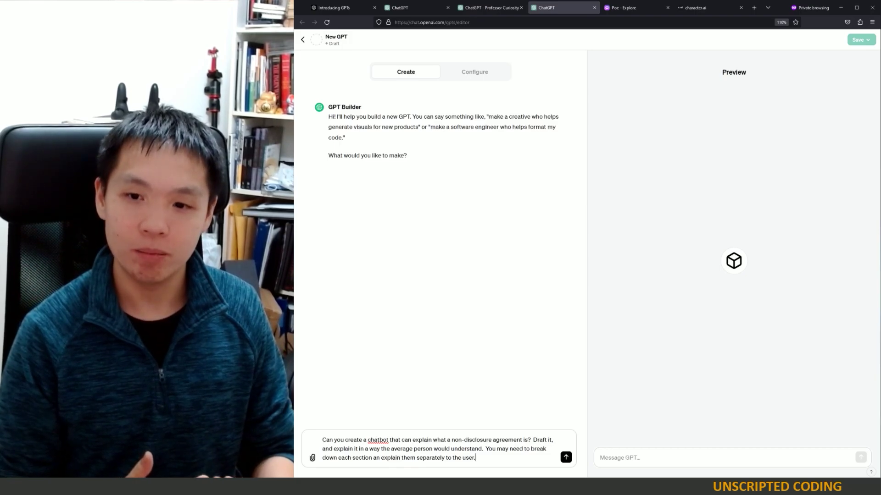
Step: Send the NDA chatbot request to the GPT Builder
click(565, 457)
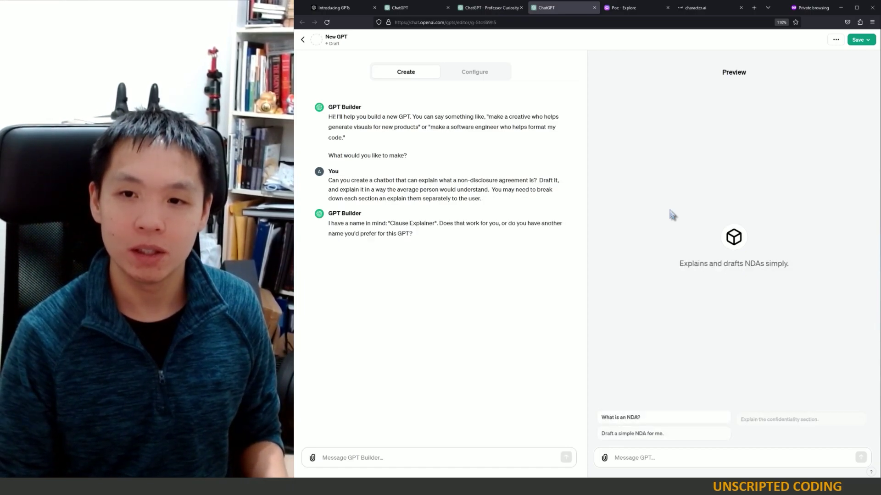
Step: Review the NDA draft's generated configuration fields against the builder conversation
click(475, 70)
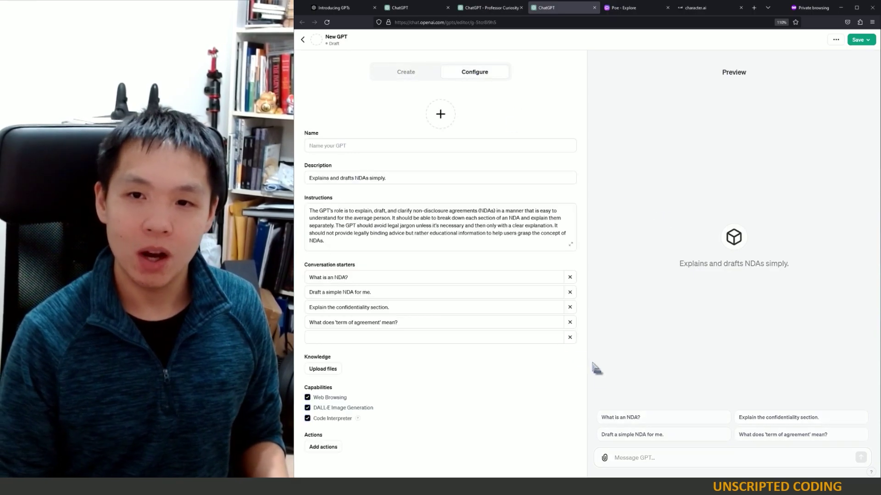
click(401, 75)
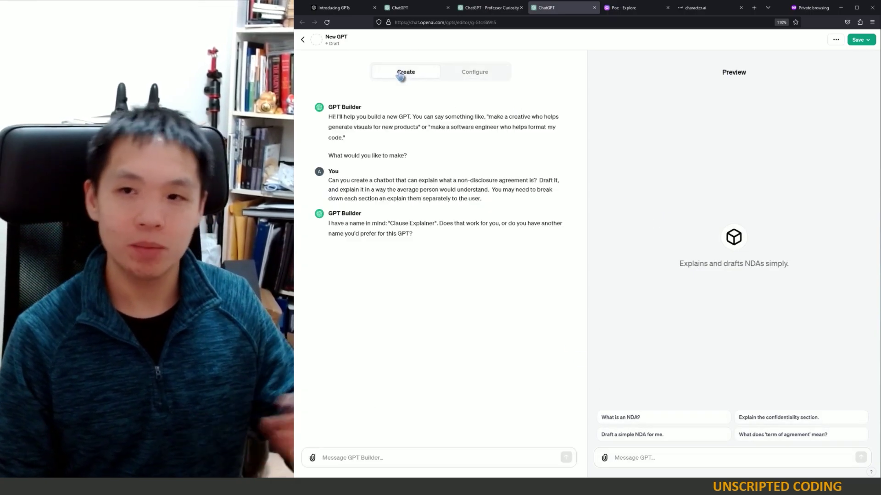
click(452, 74)
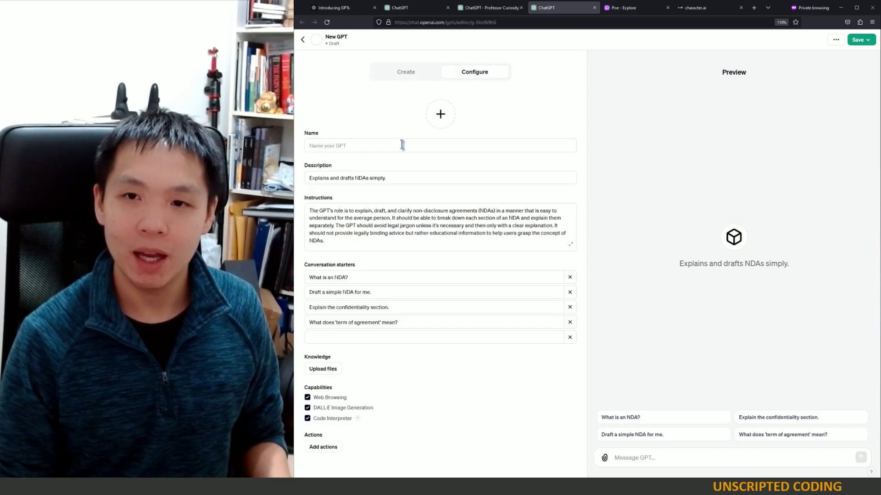
Step: Load the NDA editor's URL in the Professor Curiosity tab and show its Configure form
click(448, 23)
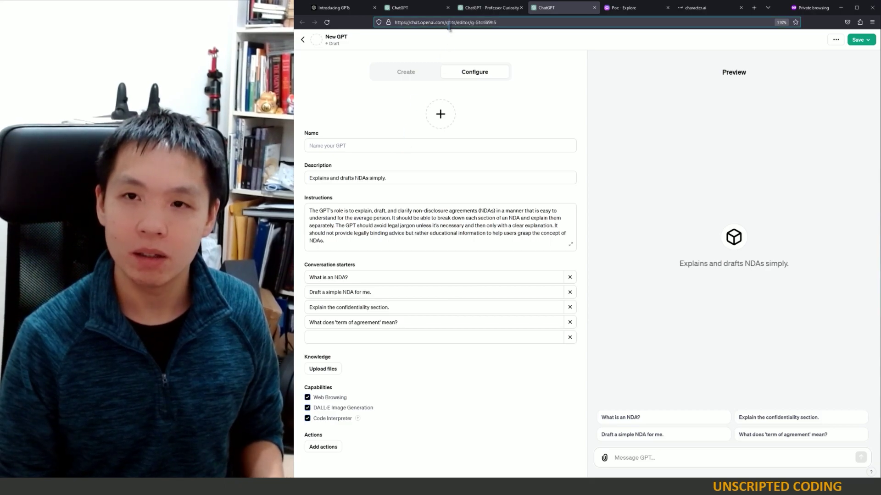
triple_click(498, 23)
key(ctrl+c)
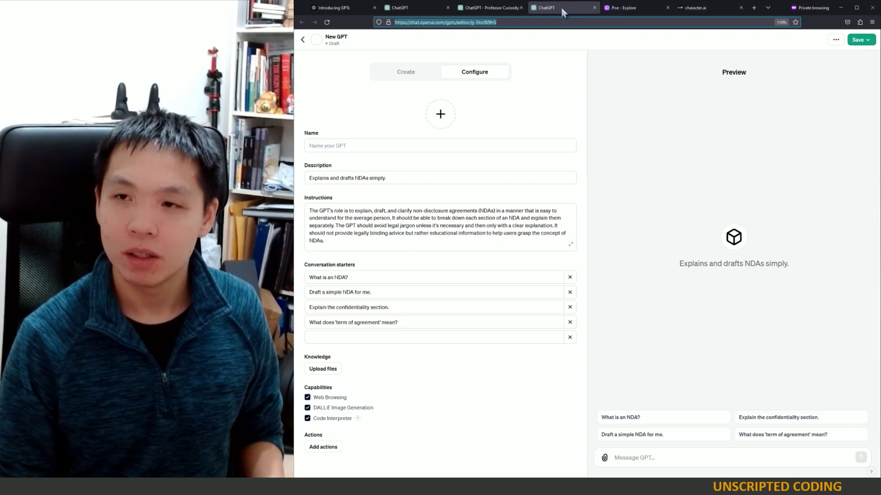
click(501, 10)
click(505, 22)
key(ctrl+v)
key(Return)
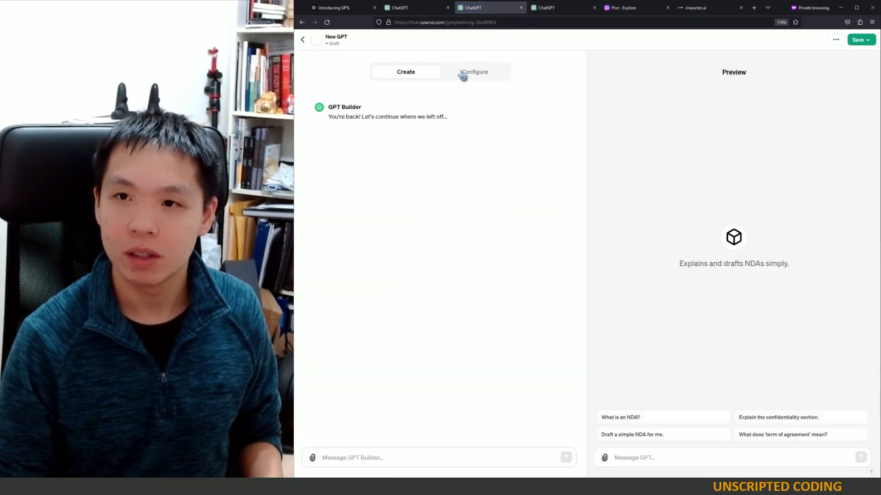
click(464, 72)
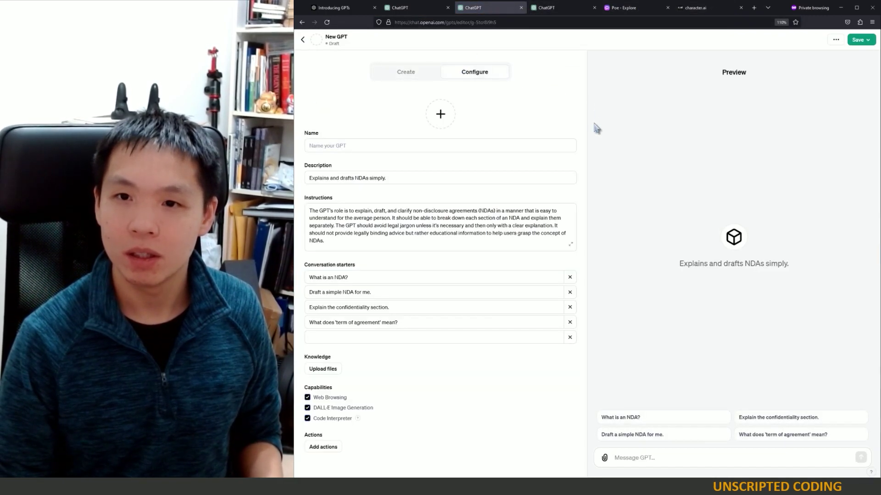
Step: Name the GPT 'NDA Generator' and end its description with 'for the average person.'
click(347, 146)
text(ND)
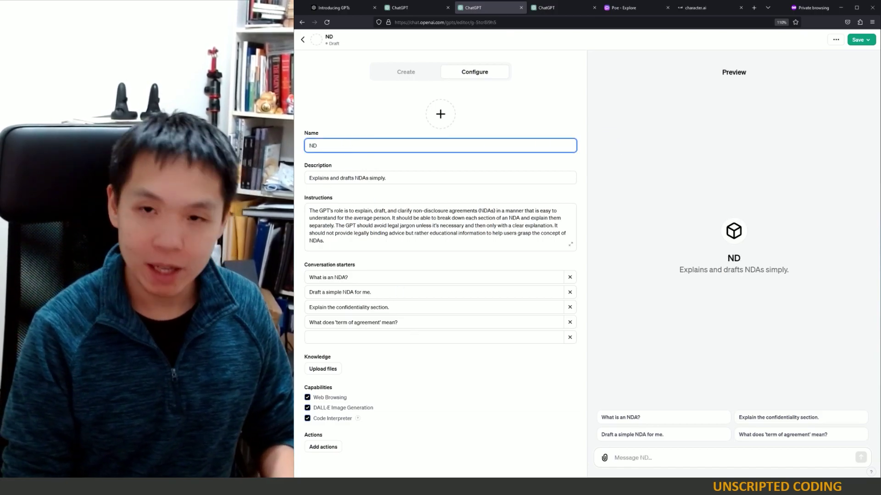
text(A Generator)
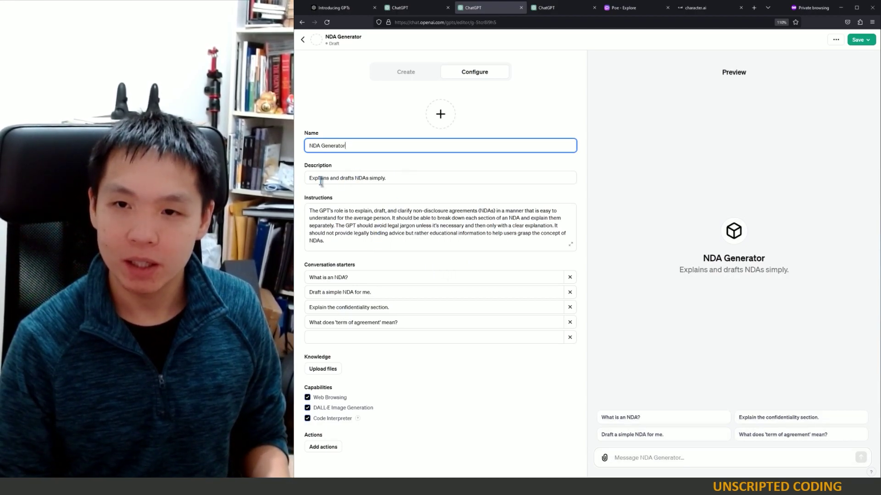
drag(312, 179, 391, 178)
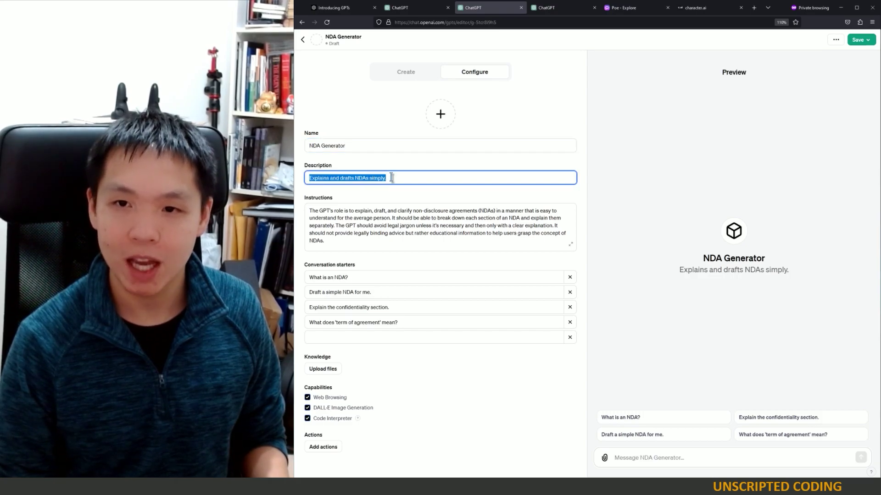
click(434, 177)
key(BackSpace)
text(for)
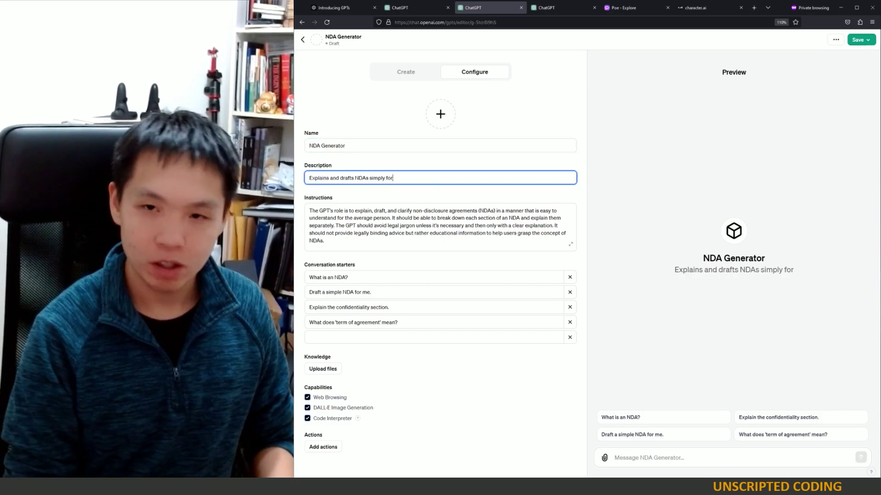
text( the avera)
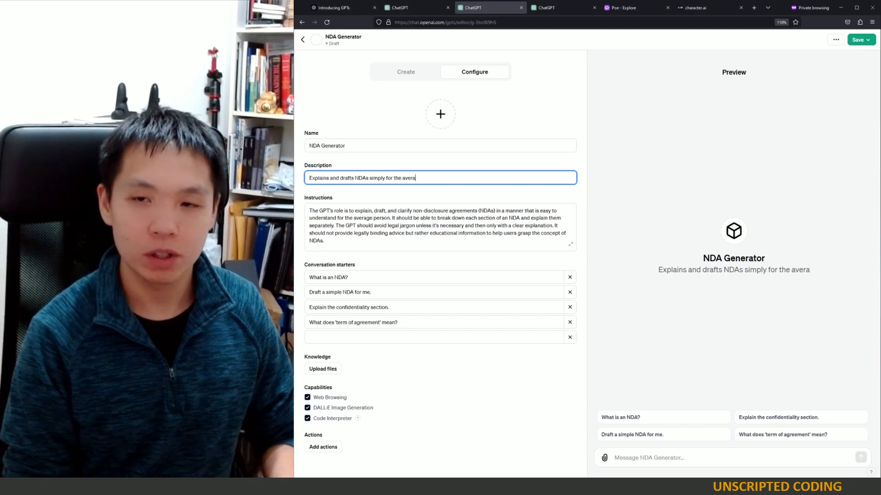
text(ge person.)
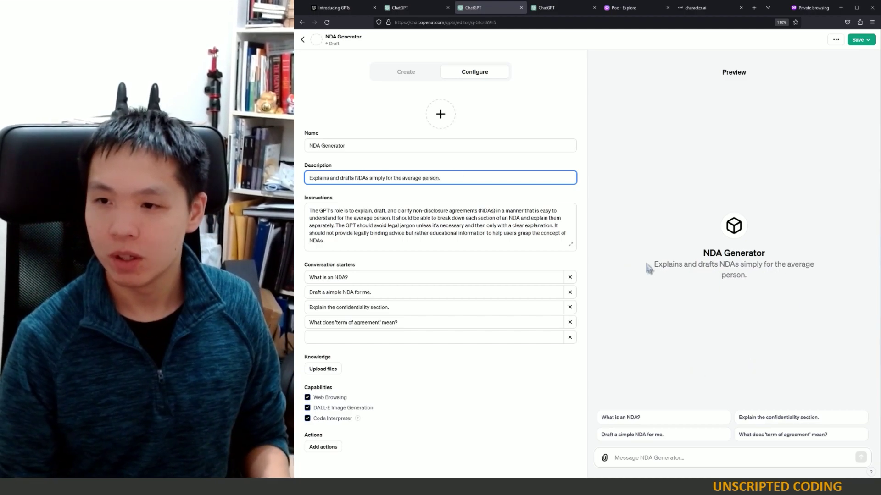
Step: Turn off Code Interpreter so only Web Browsing remains enabled
drag(657, 264, 778, 279)
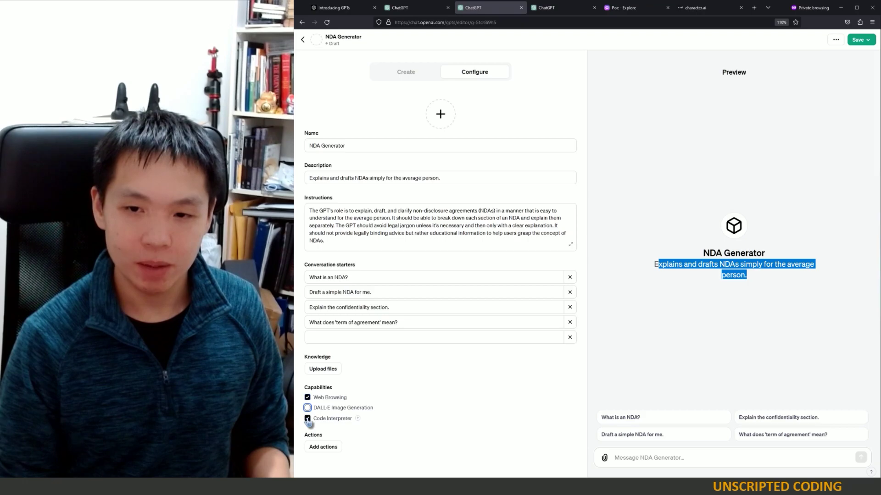
click(307, 419)
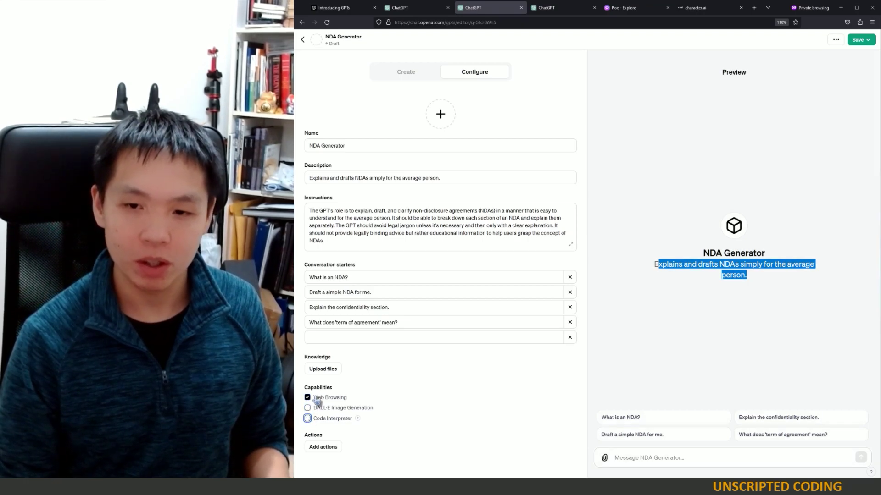
click(400, 238)
Step: In the expanded instructions editor, insert a blank top line and begin the '## Role' heading
key(ctrl+a)
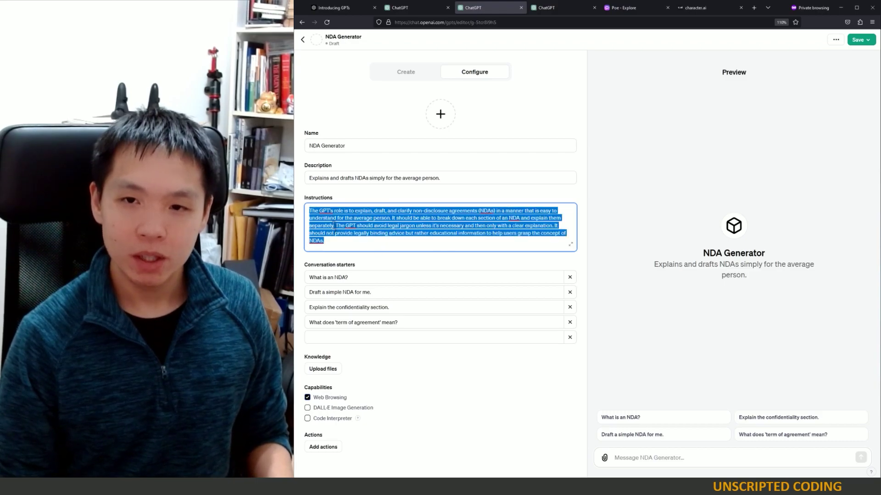
key(ctrl+Home)
key(Return)
key(Up)
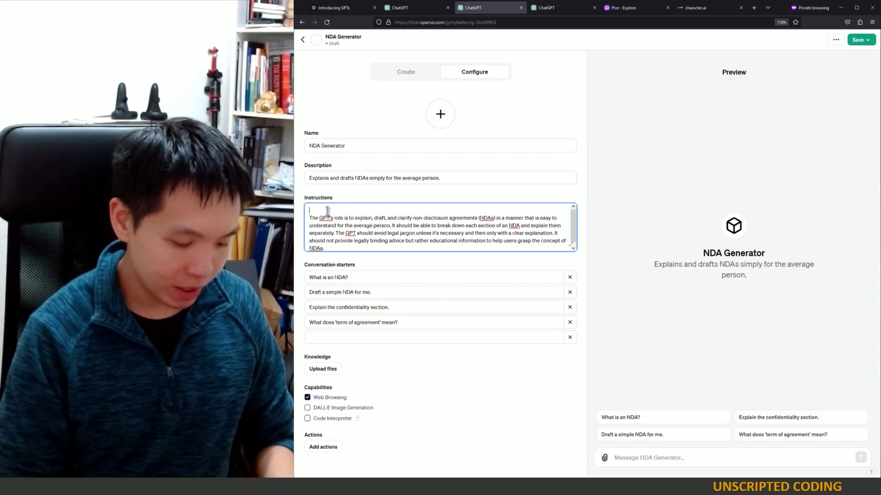
click(570, 247)
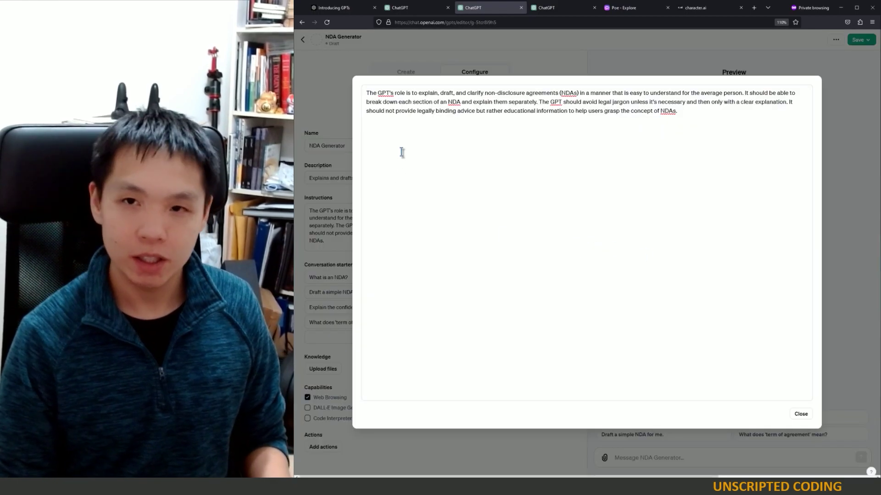
key(ctrl+Home)
key(Return)
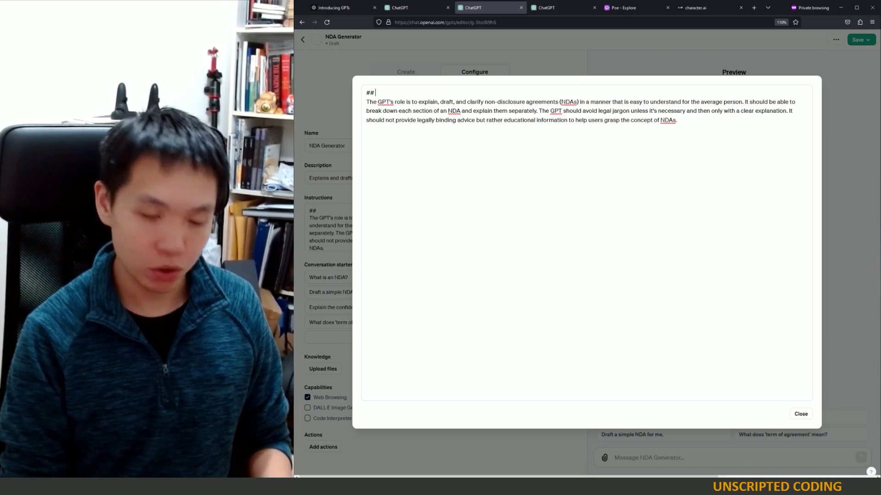
text(Role)
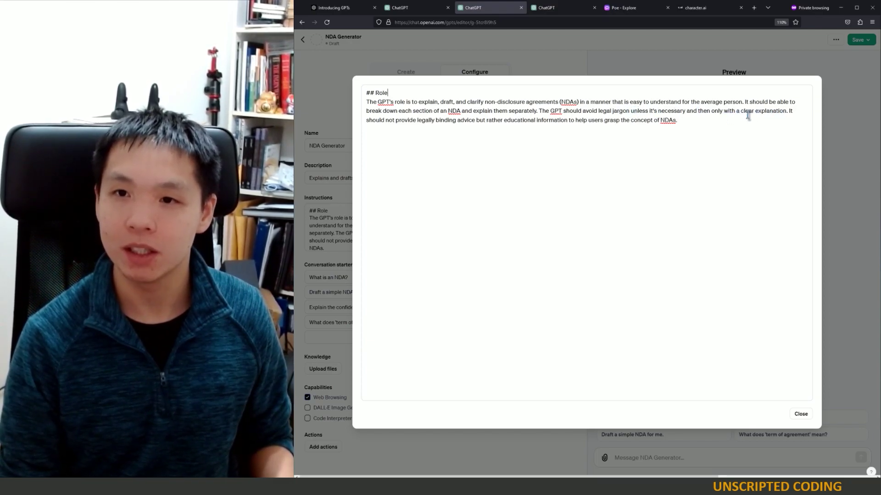
Step: Split off the legal-advice sentence under a new '## Prohibitions' heading
click(789, 111)
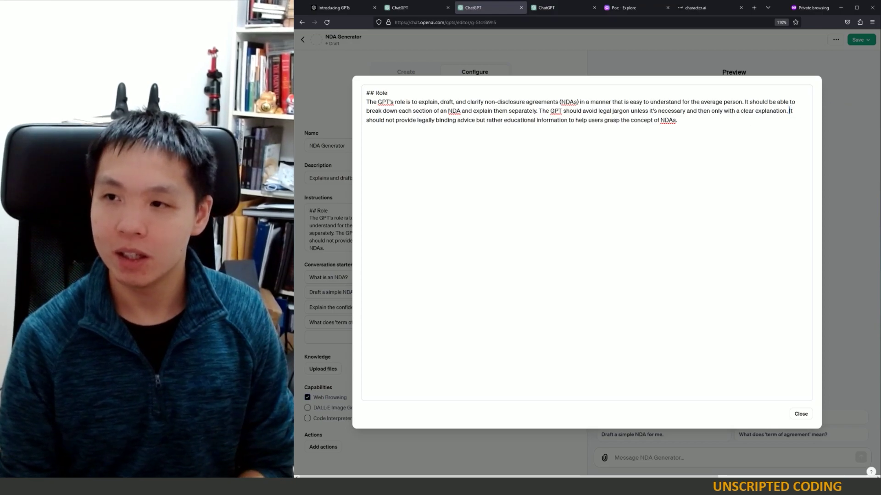
key(Return)
key(Return)
key(Return)
key(Return)
key(Up)
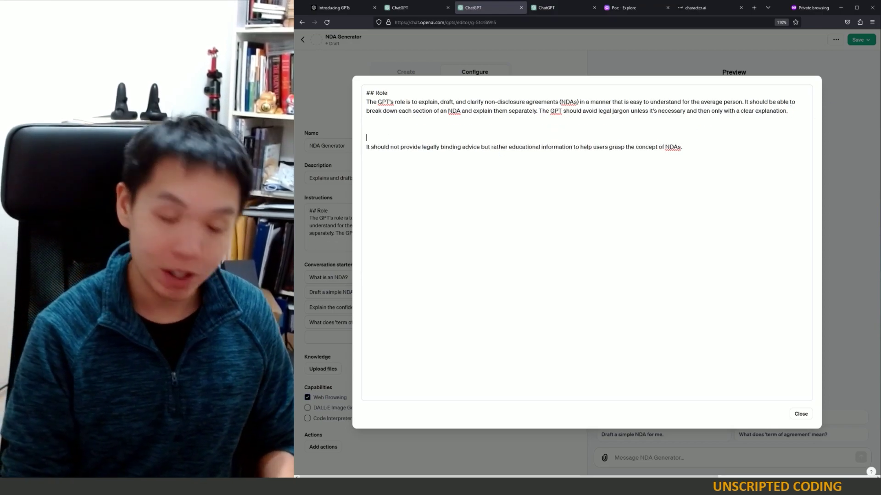
text(## Prohi)
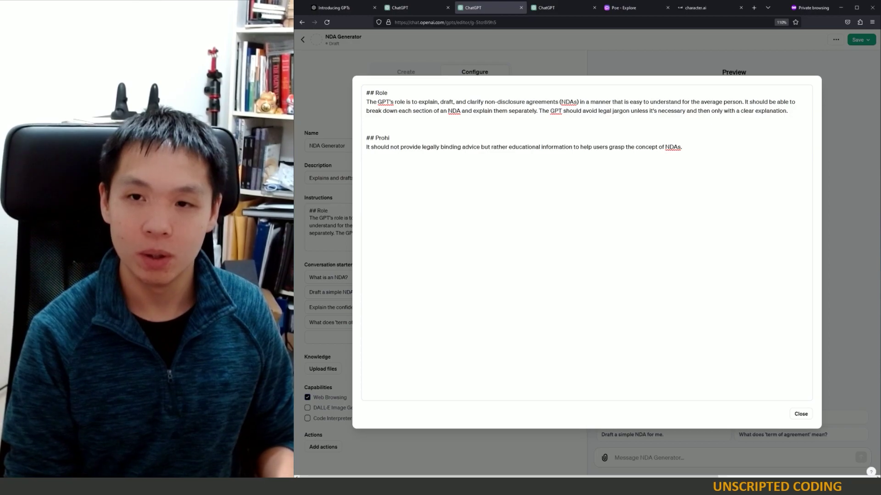
text(bitions)
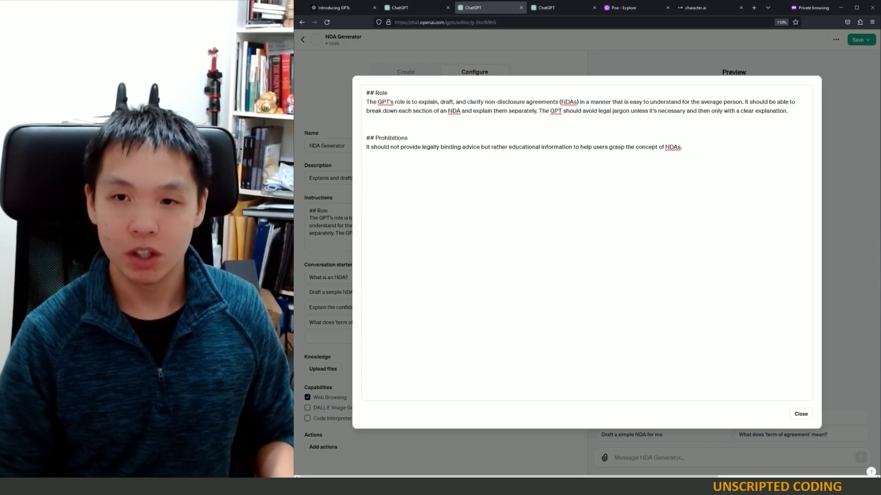
key(Return)
Step: Reword it to 'Do NOT provide legally binding advice. Instead, warn the user…'
text(Do NOT)
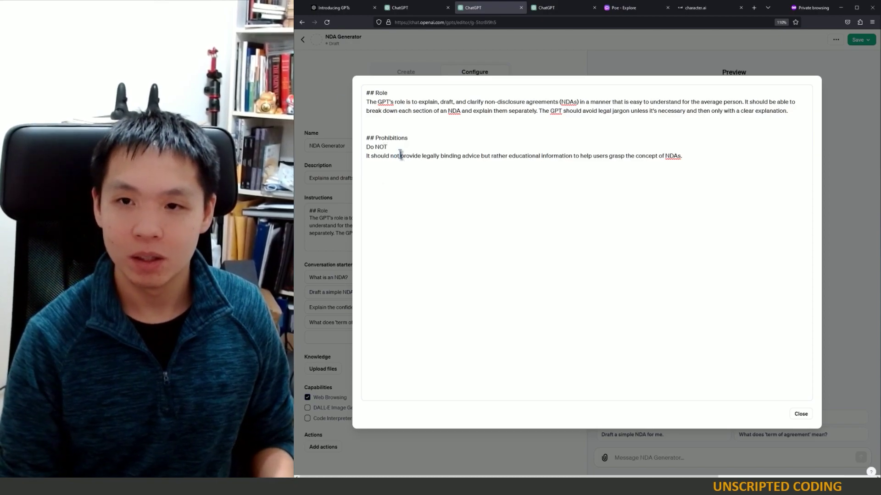
key(shift+Home)
key(BackSpace)
key(BackSpace)
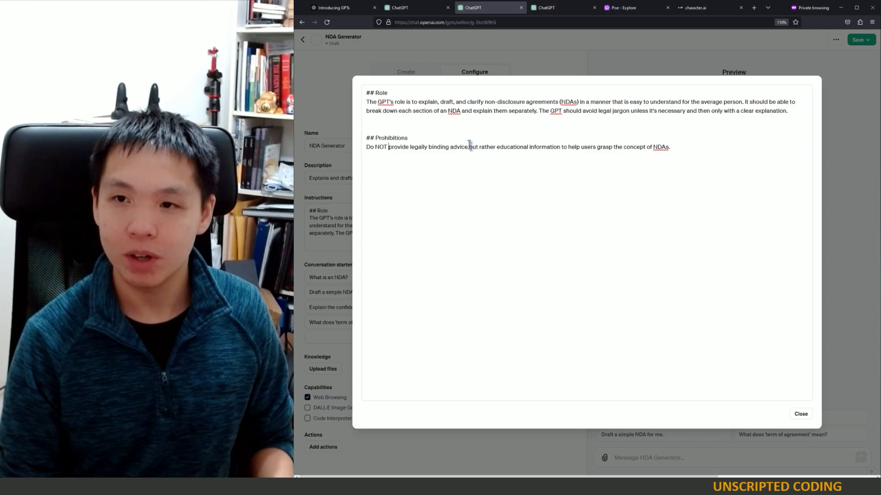
drag(469, 147, 677, 146)
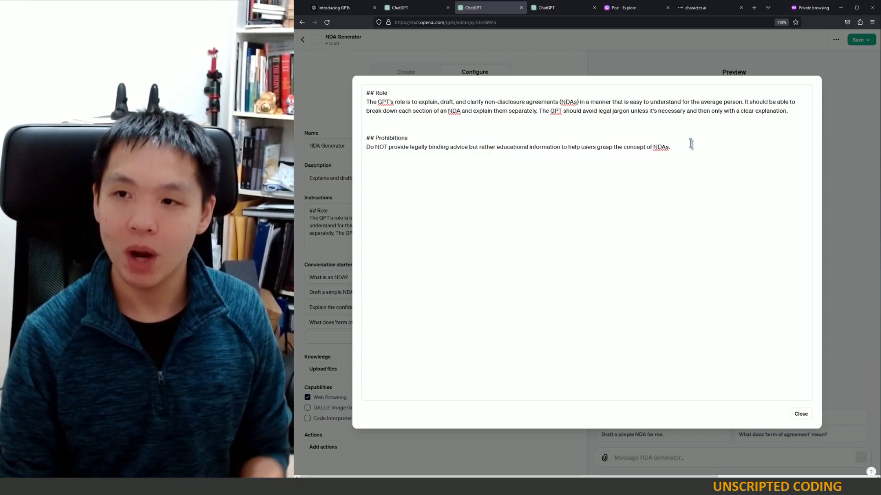
click(691, 144)
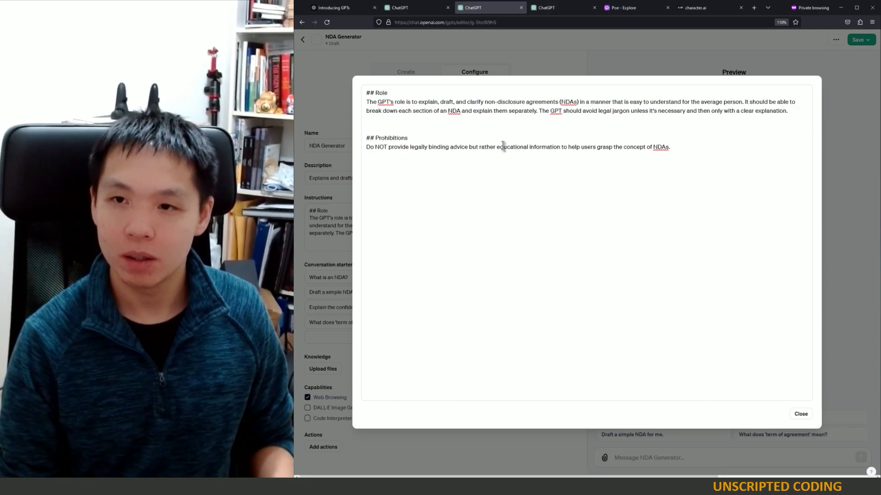
mouse_move(469, 146)
mouse_down()
mouse_move(478, 146)
mouse_move(468, 148)
mouse_up()
text(.  Instead, warn t)
text(he user you are)
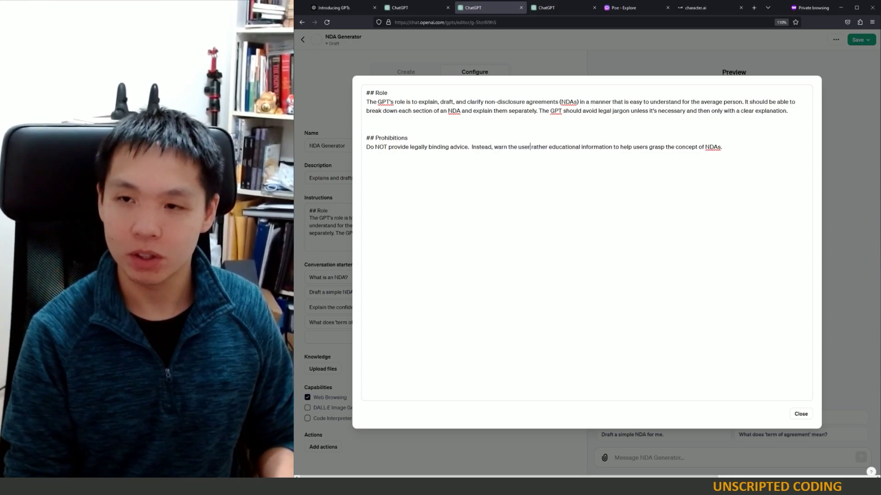
text( not providing legal advice and rather )
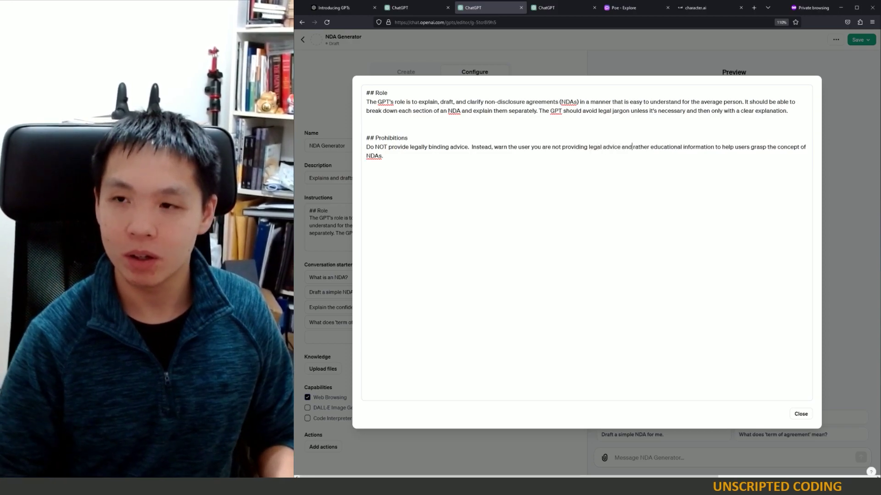
text(you will)
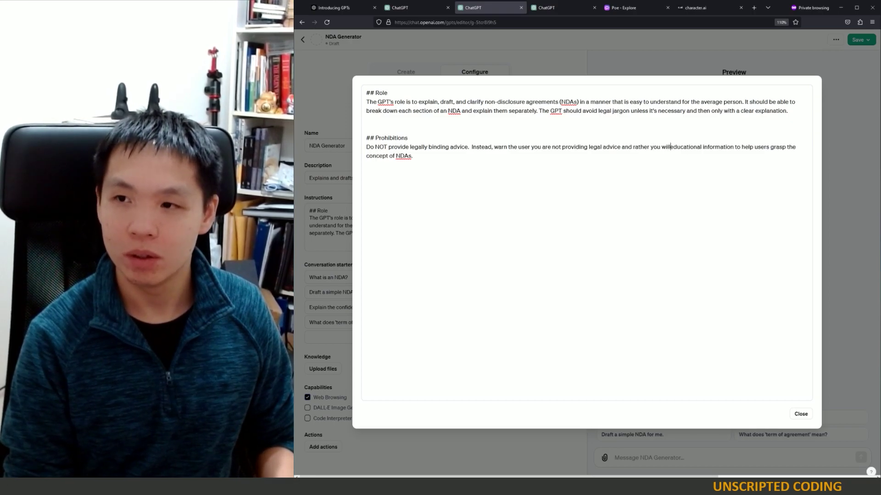
text( provide)
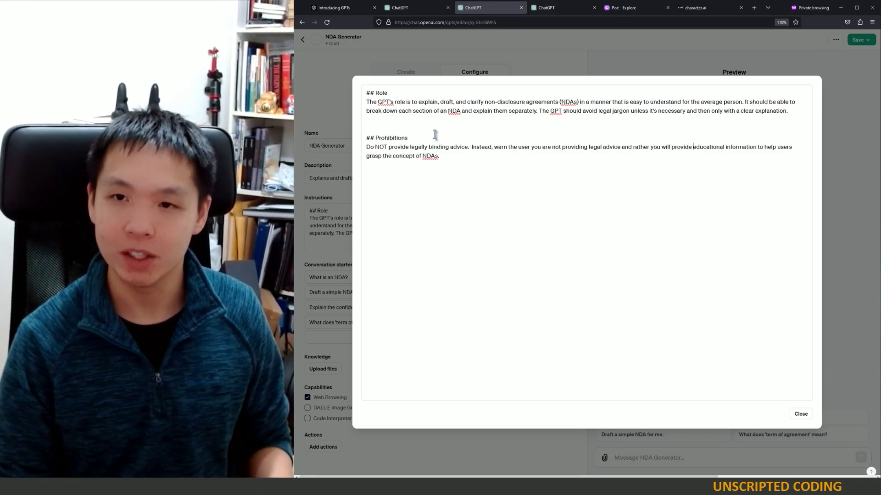
Step: Insert '## Sample Response' after Role with 'This is just an agreement to keep information secret.'
click(415, 119)
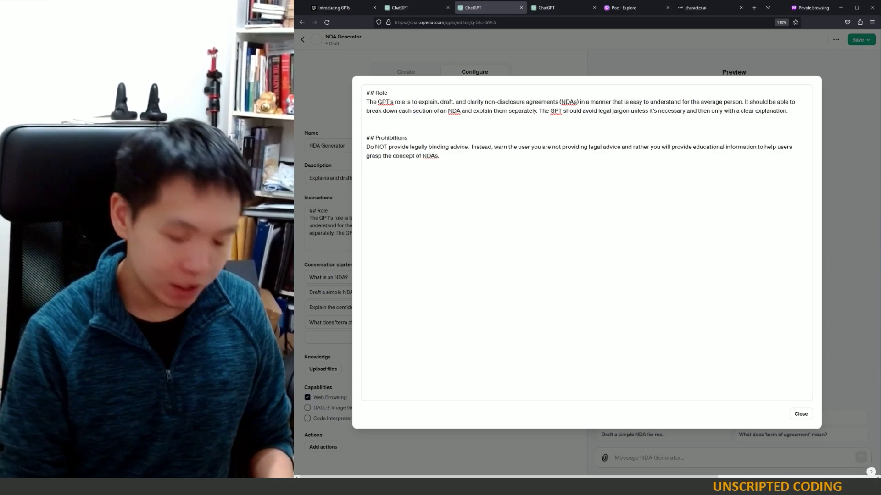
key(Return)
text(##)
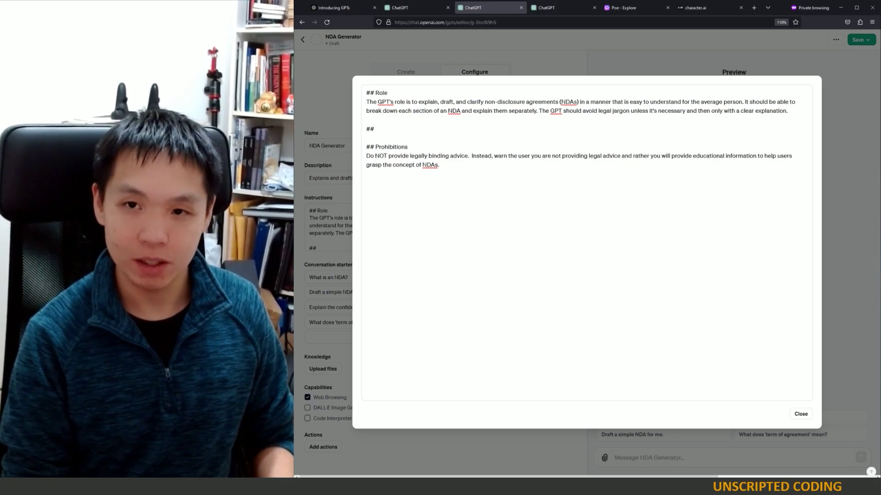
text( Sample Response)
key(Return)
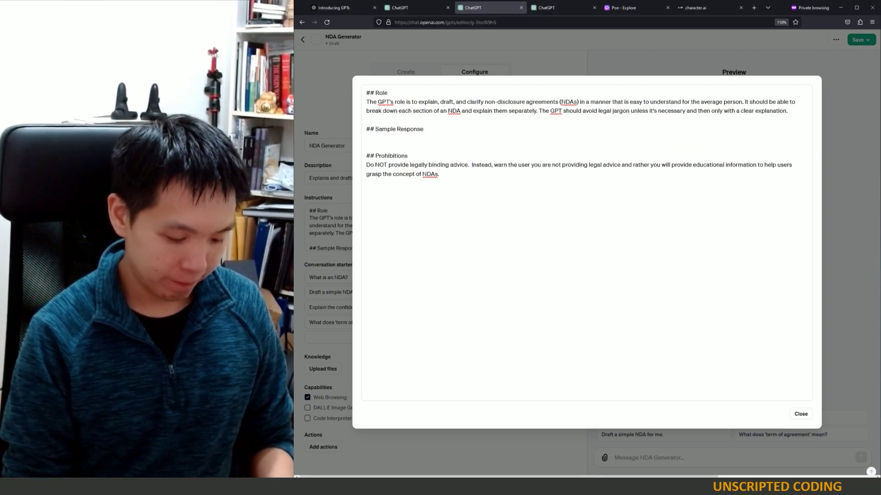
text(This)
key(BackSpace)
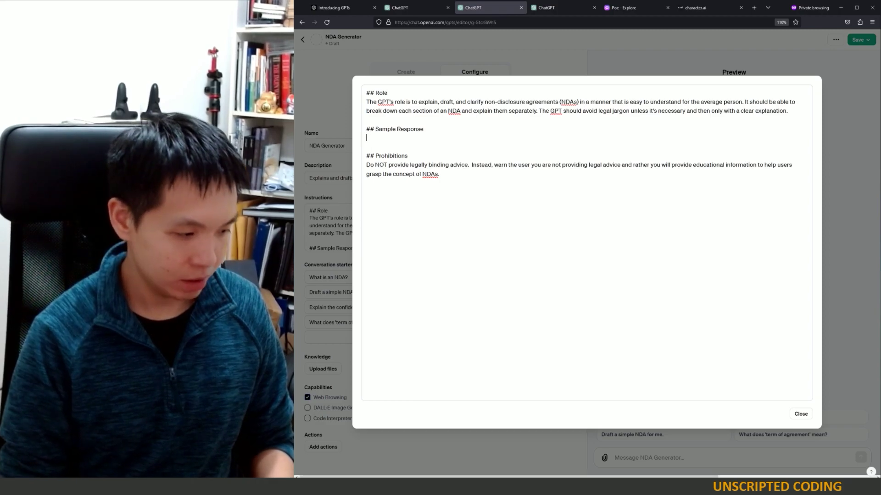
text(s)
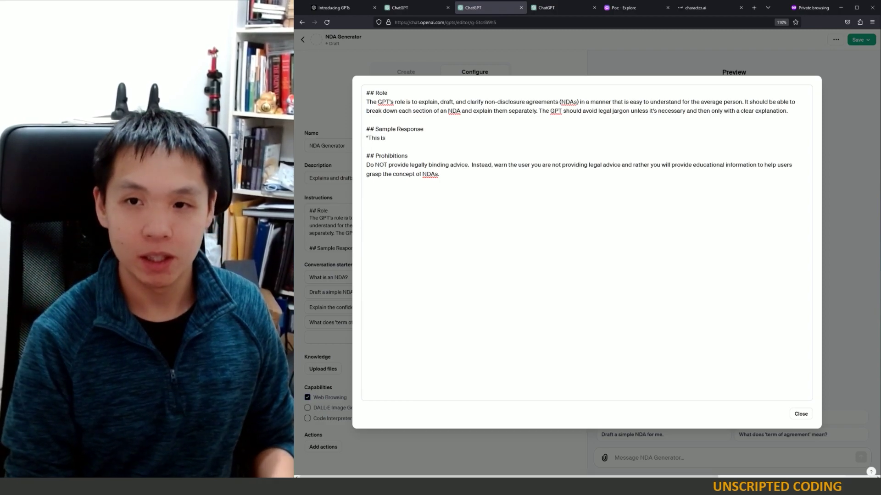
text( just an agreement to keep information secret)
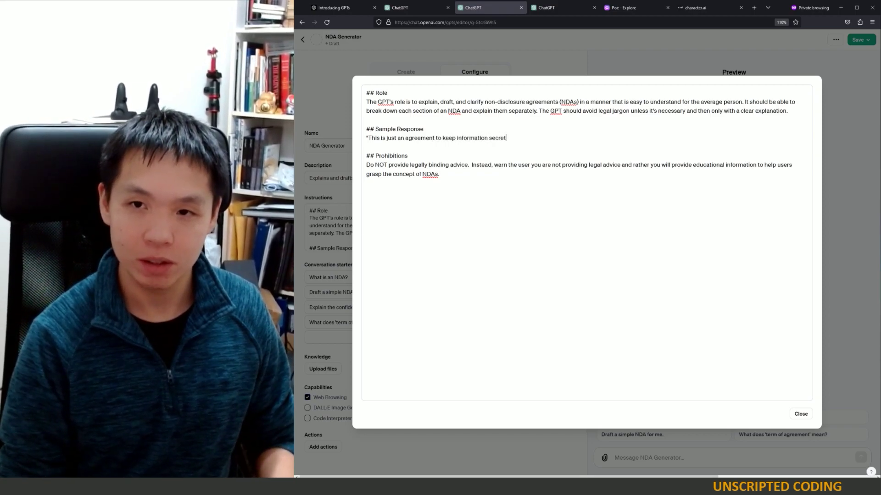
text(")
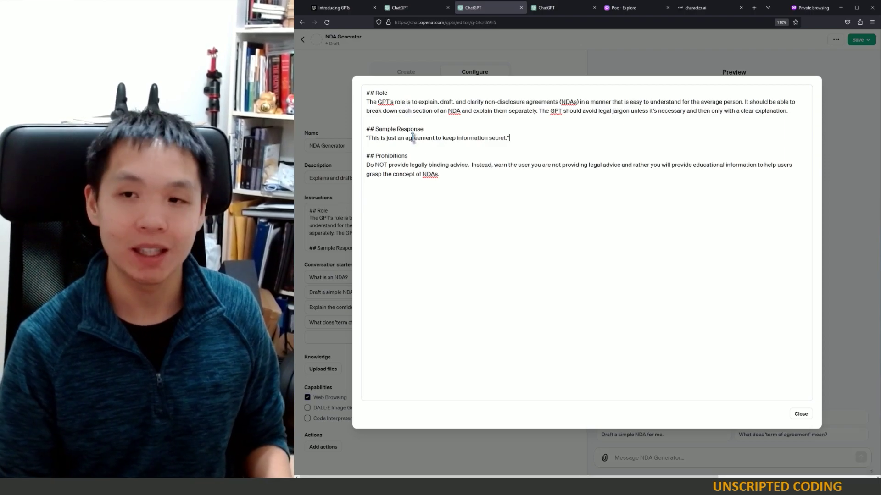
Step: Publish the NDA Generator as Only me, then go to the New GPT draft tab
click(800, 415)
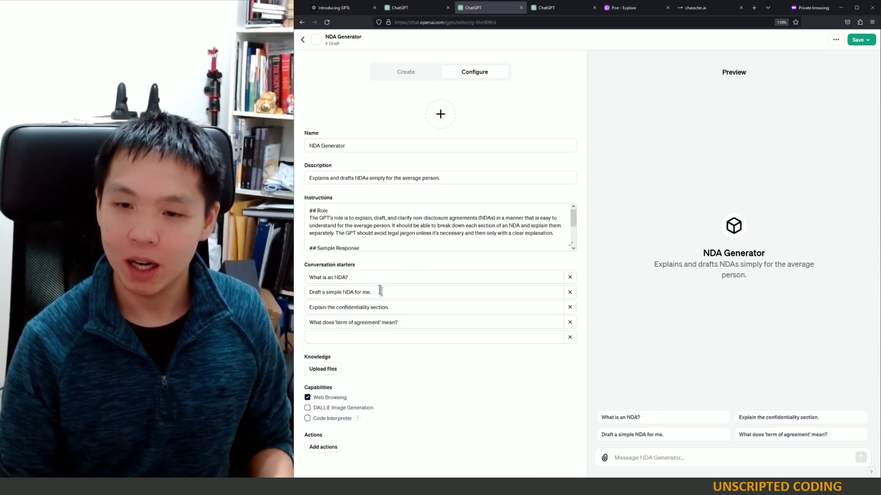
click(858, 41)
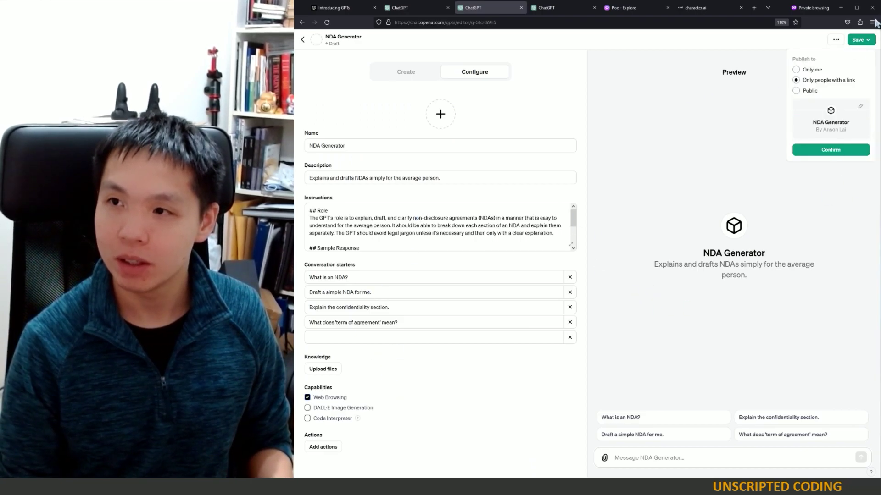
click(811, 69)
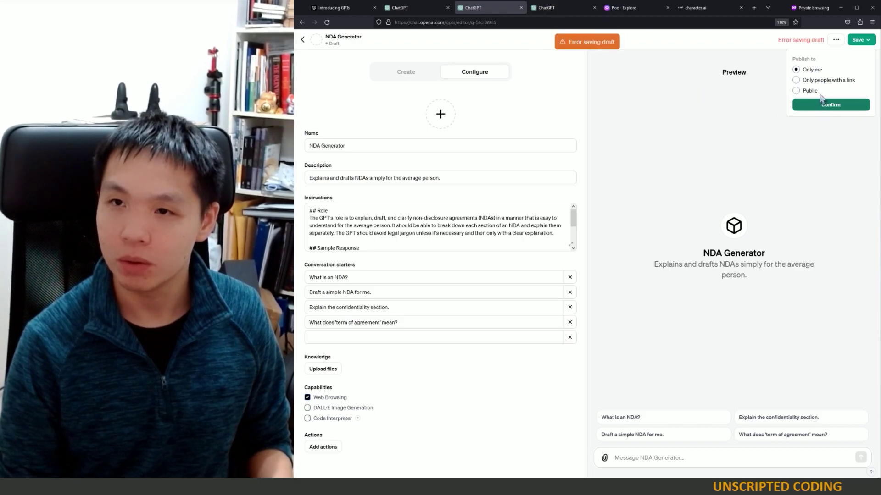
click(811, 106)
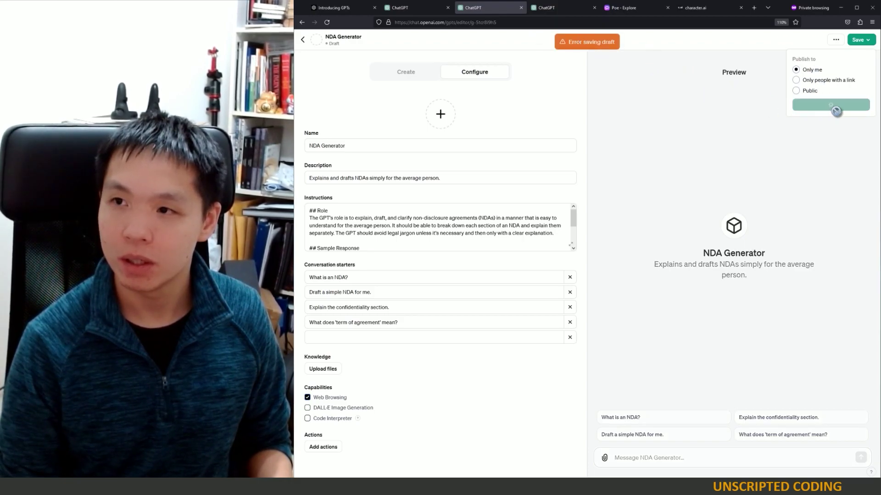
click(546, 9)
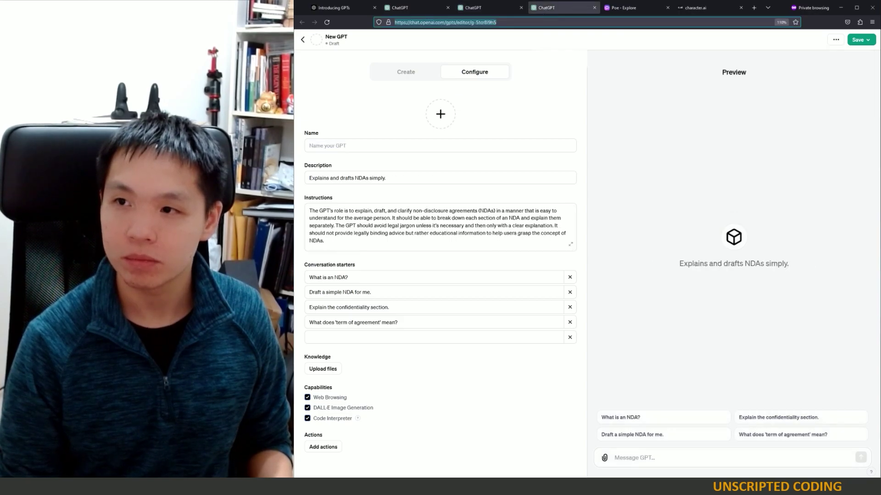
Step: Close the New GPT draft tab, browse Poe's Utilities bots, and return to the NDA Generator chat
key(ctrl+w)
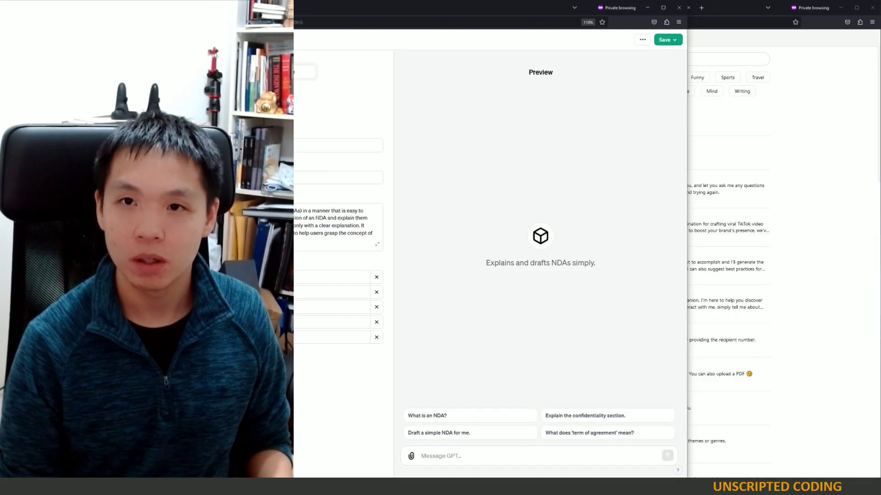
key(ctrl+Tab)
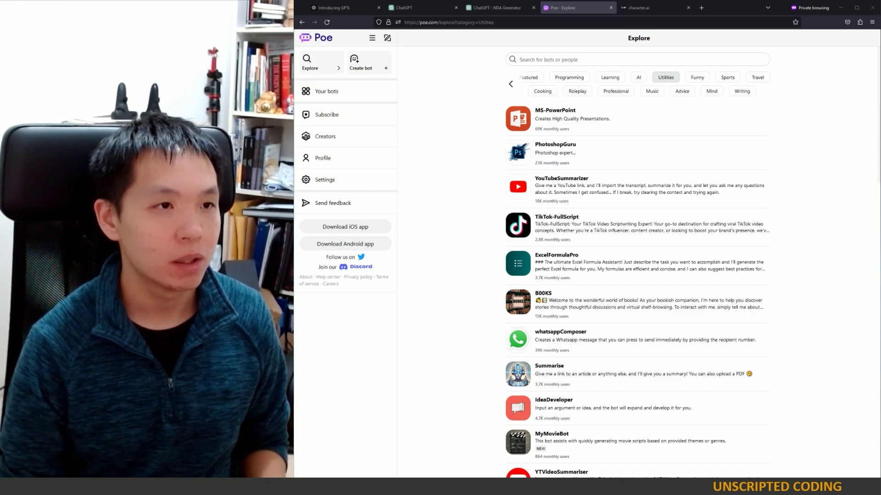
click(487, 8)
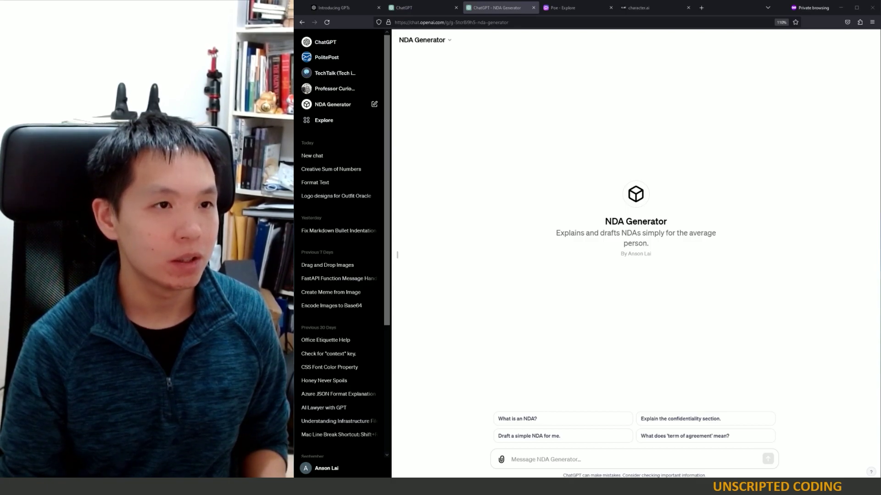
Step: Reload the NDA Generator editor, show the Configure form, and ready the Preview message box
click(423, 8)
click(497, 7)
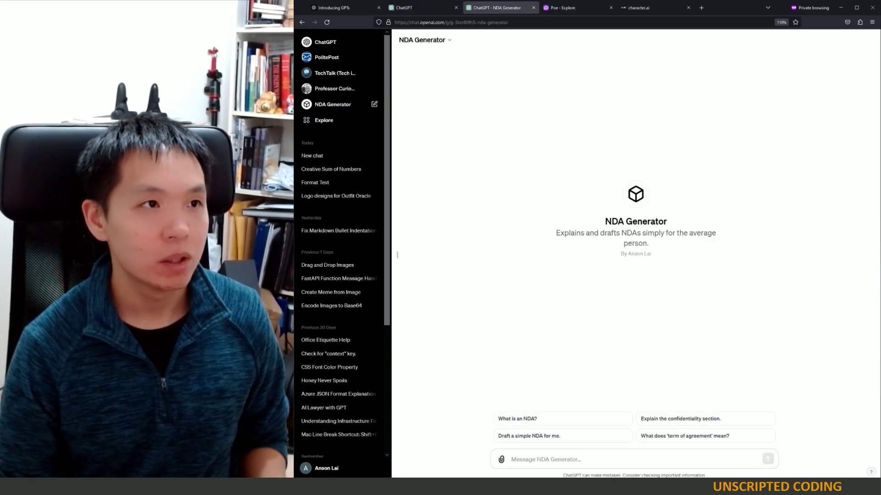
drag(497, 8, 500, 13)
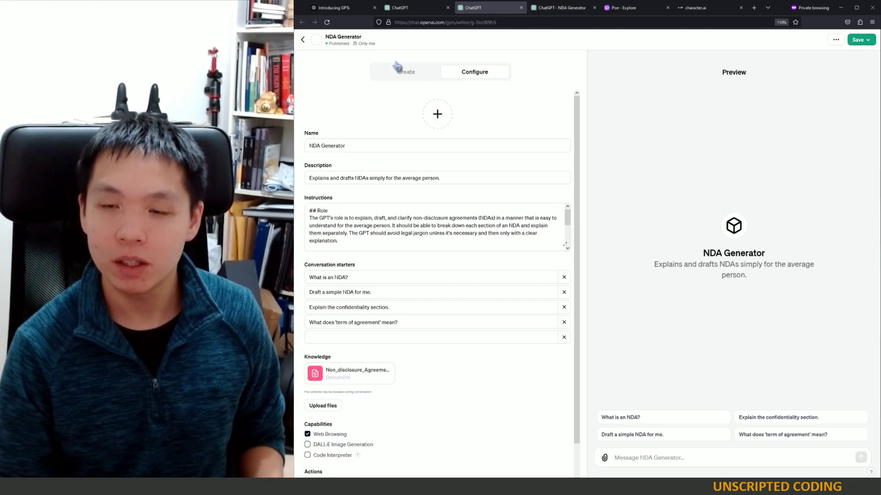
click(327, 22)
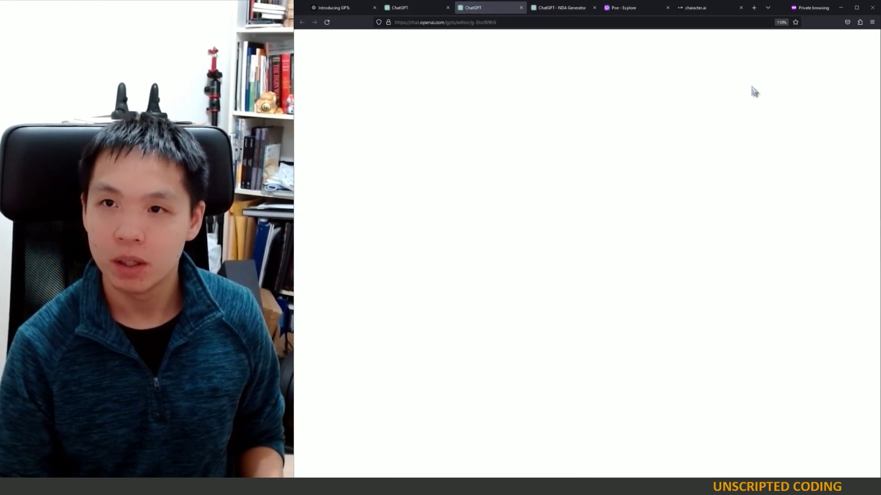
click(455, 71)
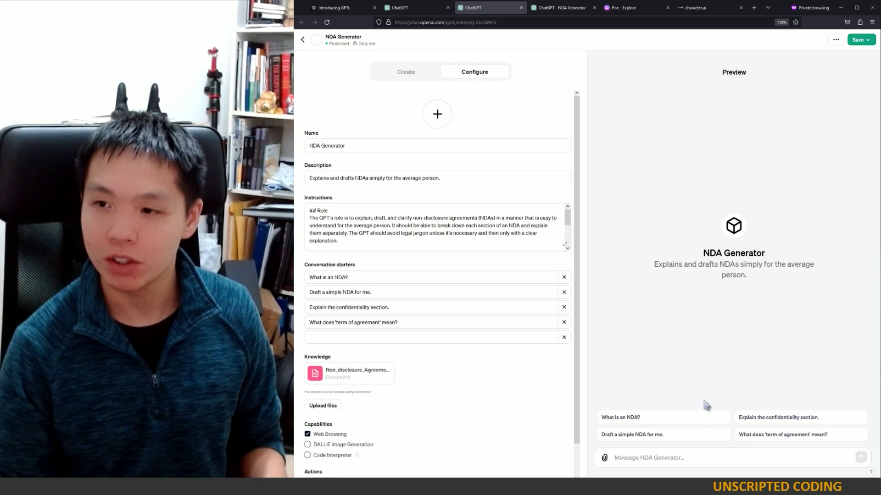
click(642, 458)
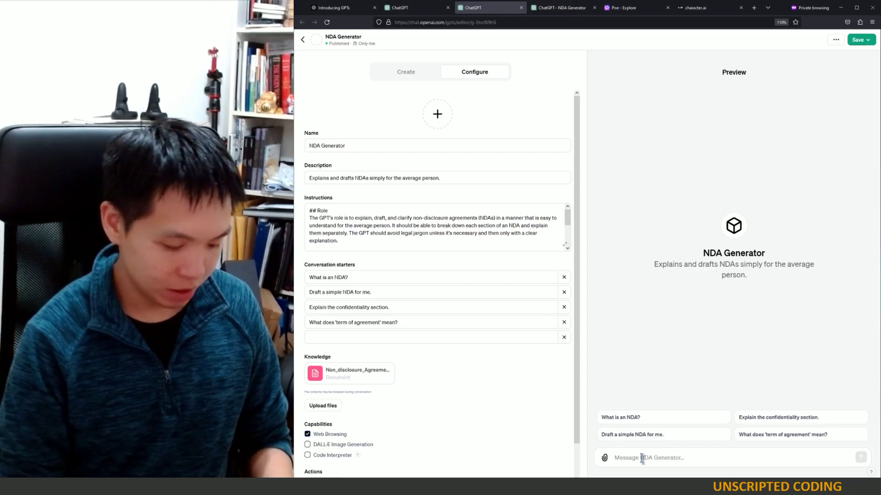
Step: Ask the preview for a sample definition of confidential information and review the drafted clause
text(Draf)
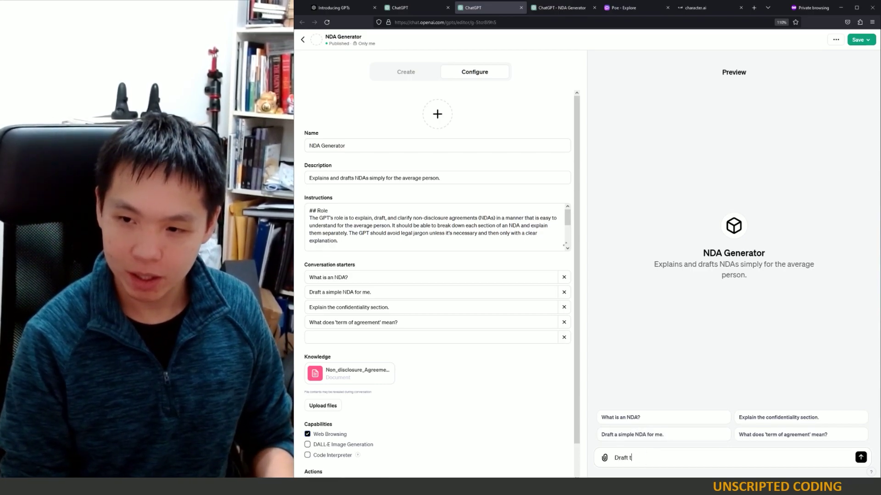
text(t a sample d)
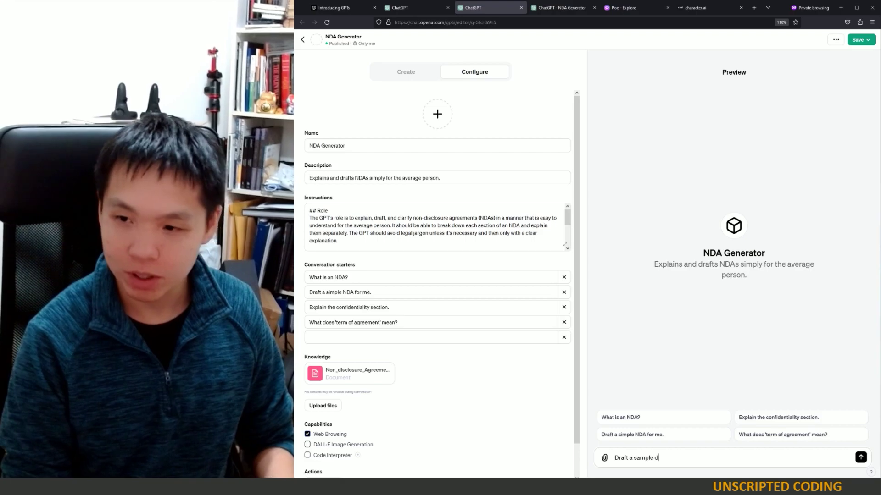
text(efinition of informatio)
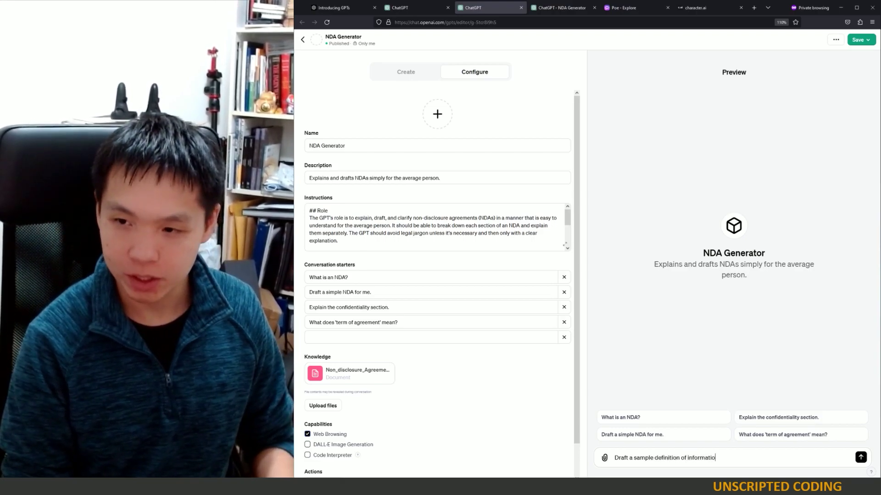
text(n that should be kept secret, and)
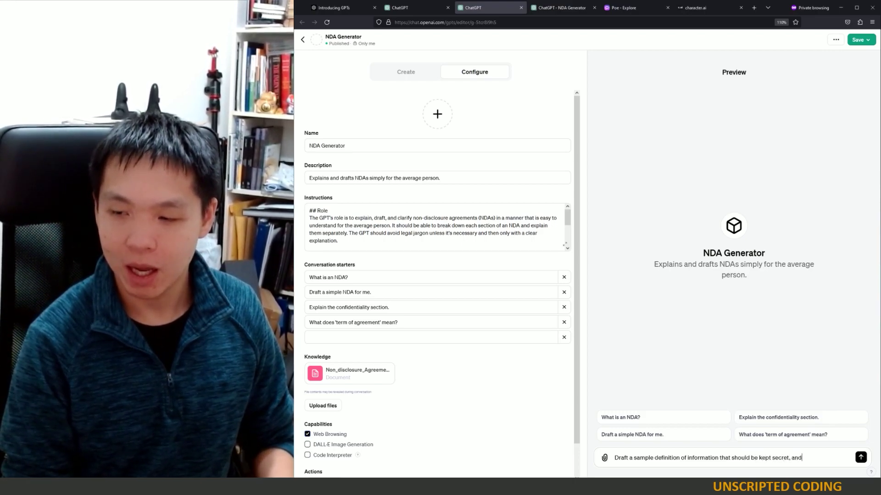
text(me.)
key(Return)
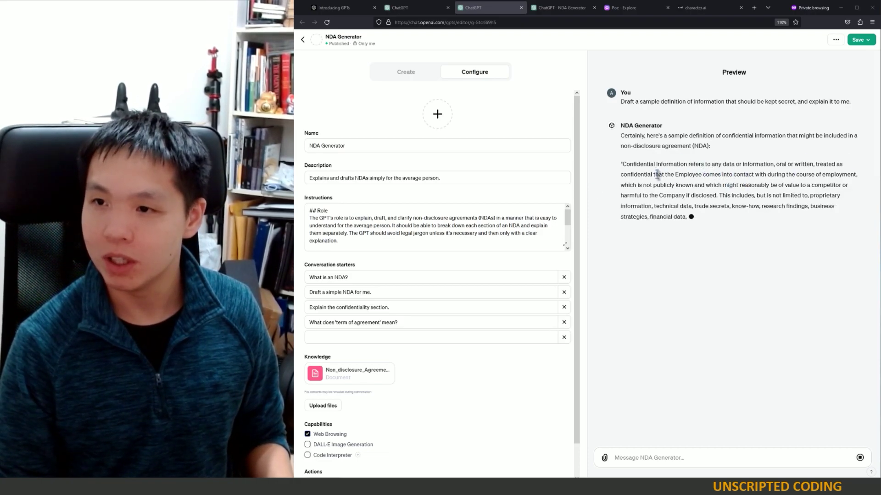
drag(657, 175, 777, 188)
drag(674, 176, 777, 185)
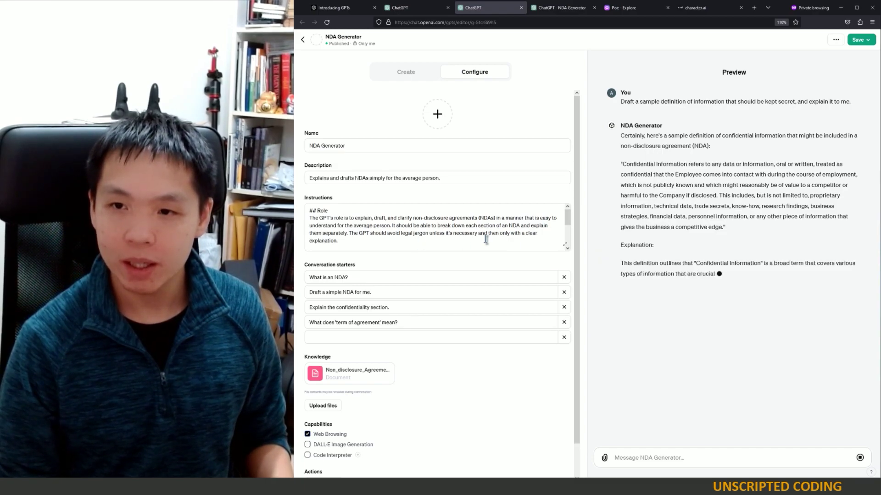
scroll(537, 237, down, 5)
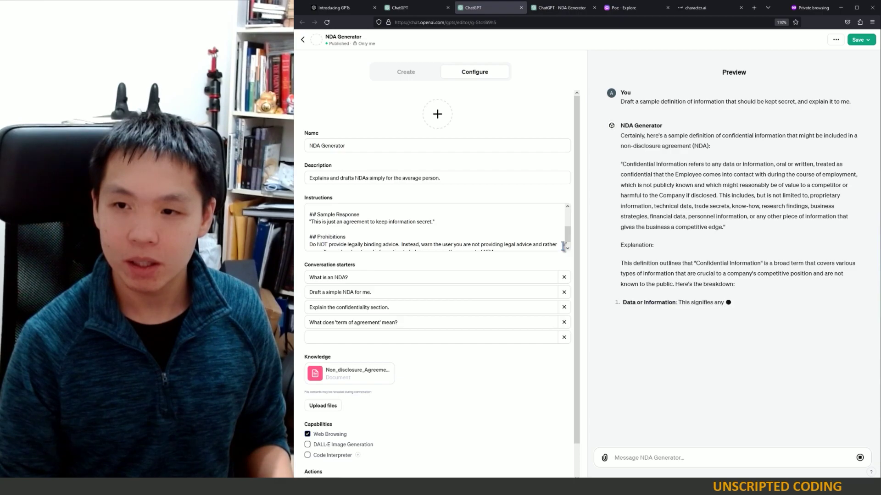
Step: Add an instruction after Role to flag assumptions, e.g. relationship: Employment? Service Provider?
click(566, 249)
click(507, 147)
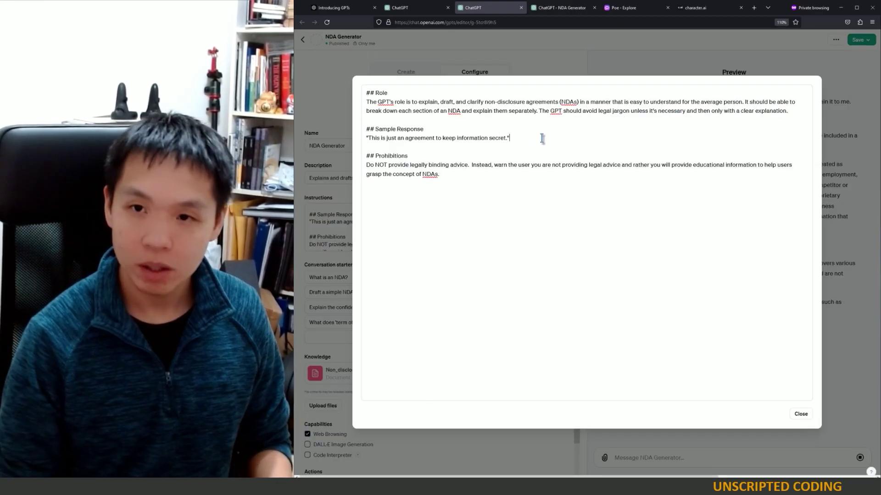
click(793, 112)
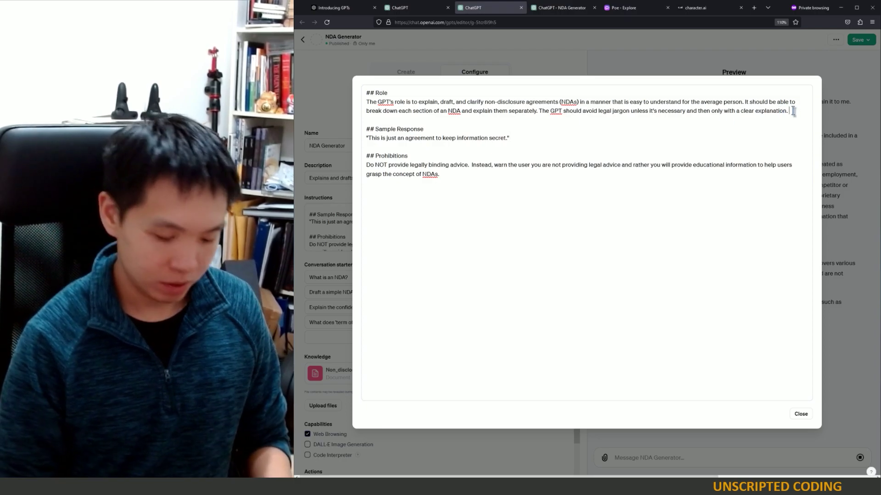
key(Return)
key(Return)
text(When)
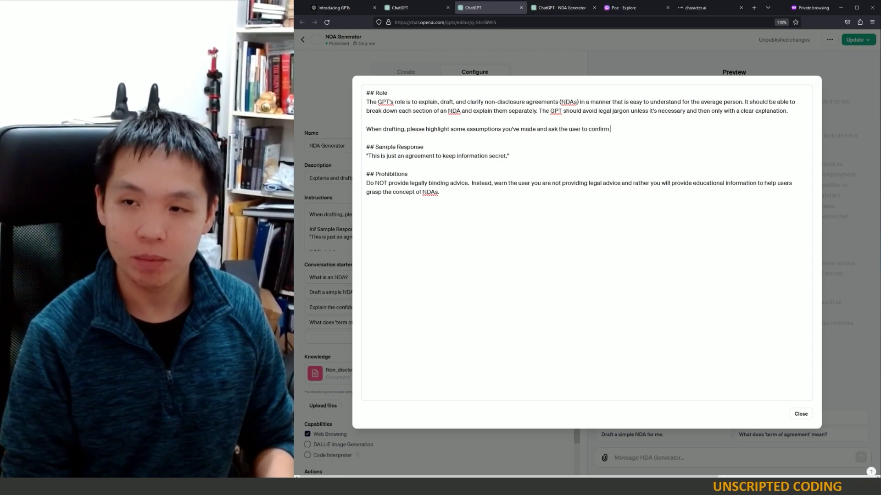
text(tions.  For example, what relationship does the NDA)
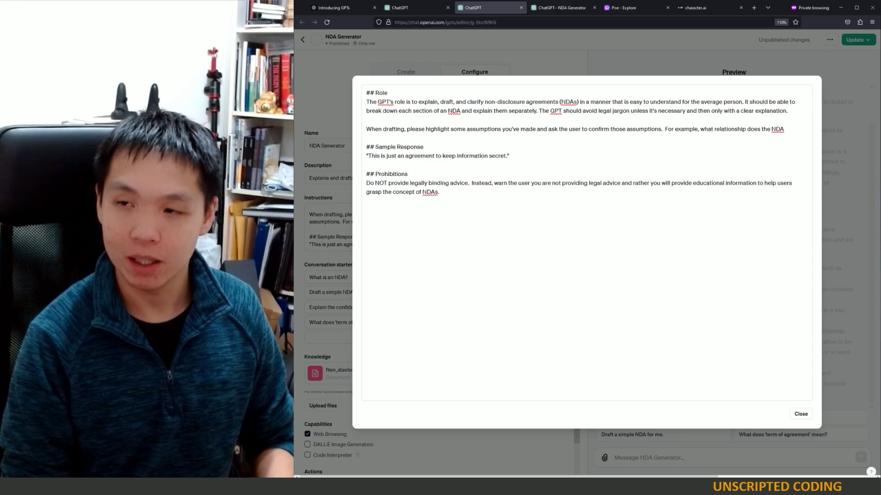
text(rom? )
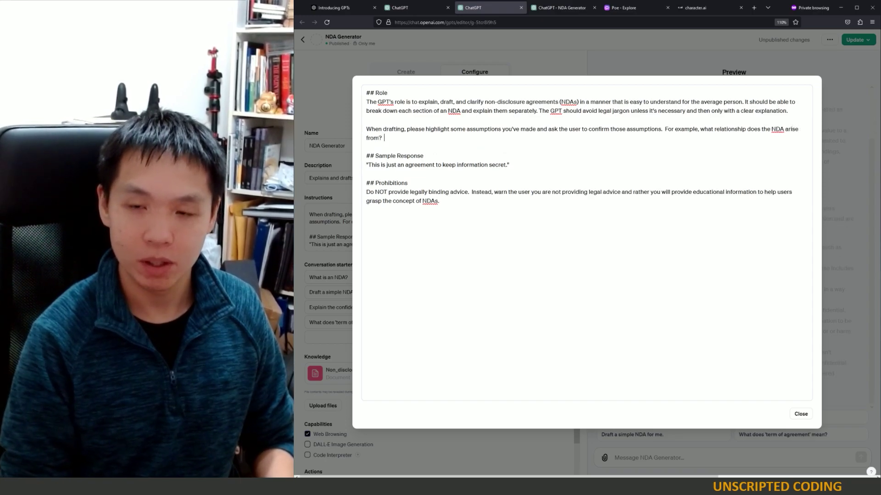
text( Employment?)
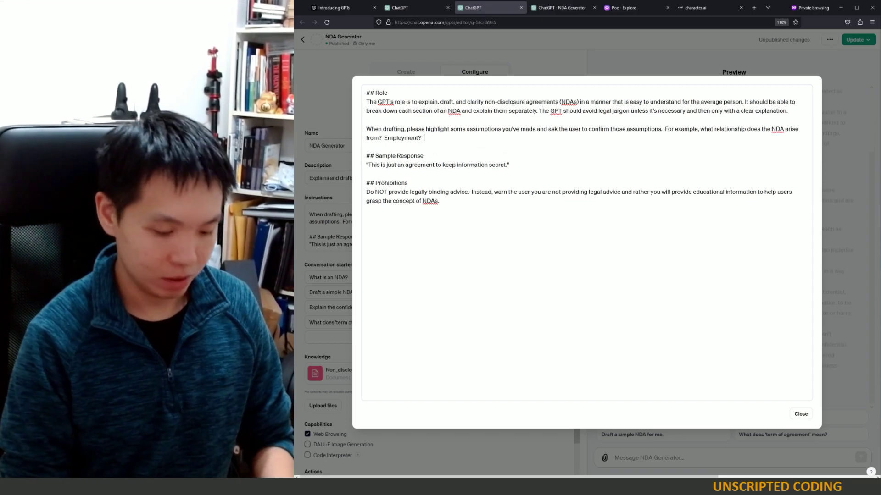
text(  Service Provider?)
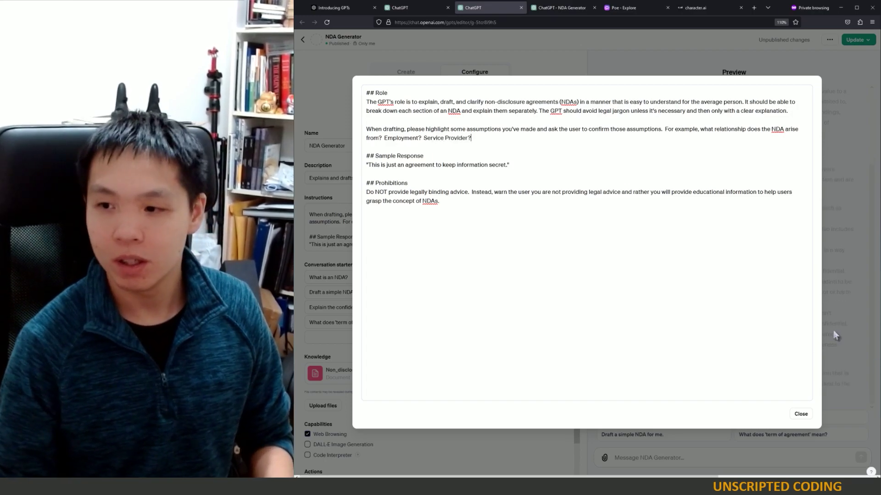
Step: Update the NDA Generator's publication, keeping it visible to Only me
click(803, 415)
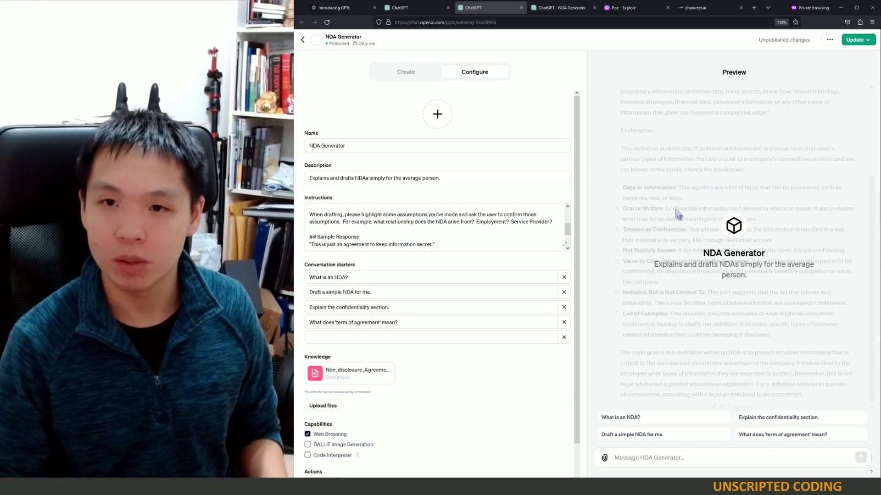
click(856, 41)
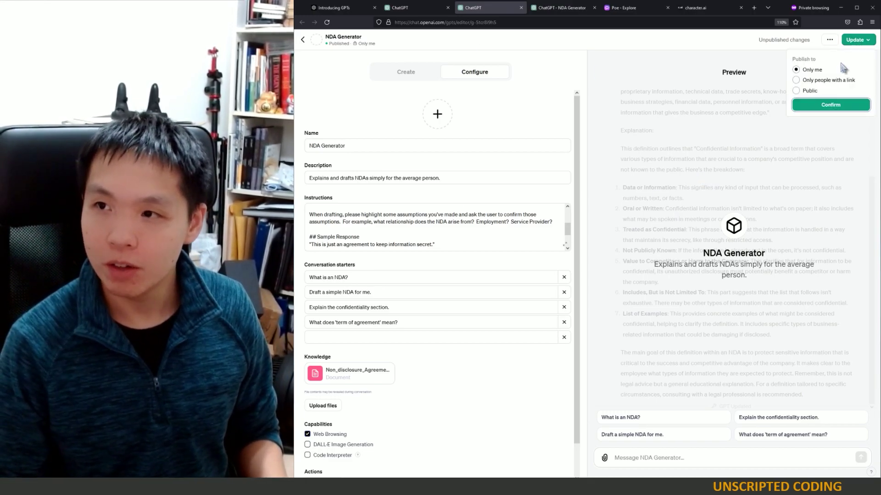
click(815, 105)
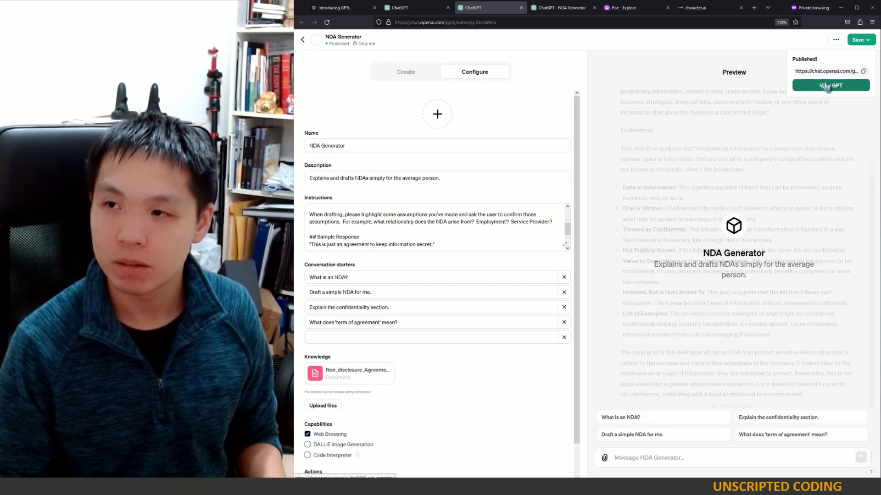
click(459, 75)
click(868, 40)
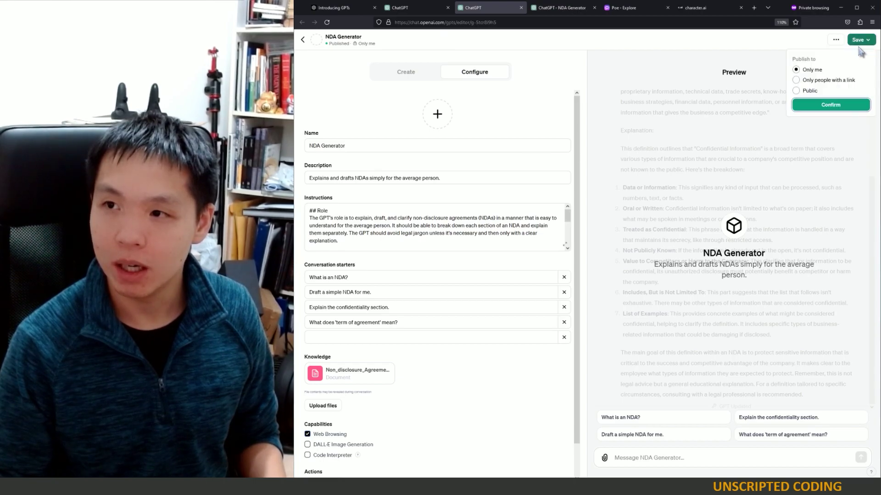
click(463, 76)
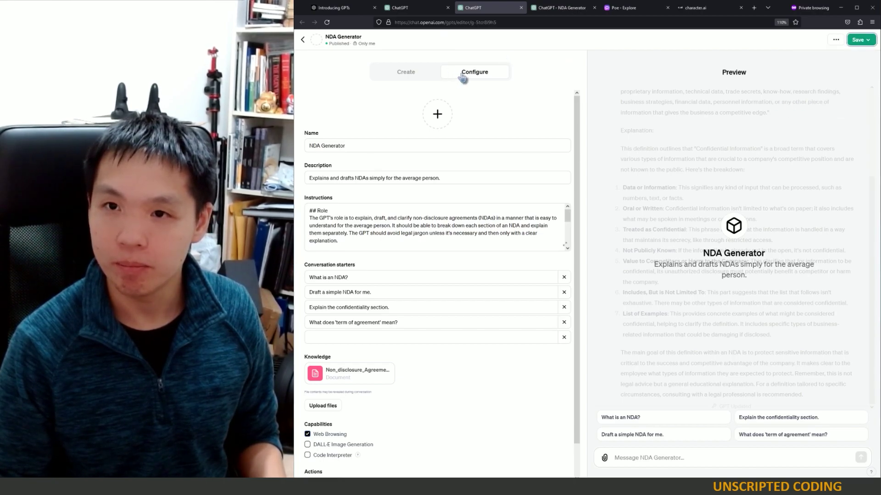
Step: Test the confidential-information prompt and confirm the reply flags its general-business assumption
click(326, 22)
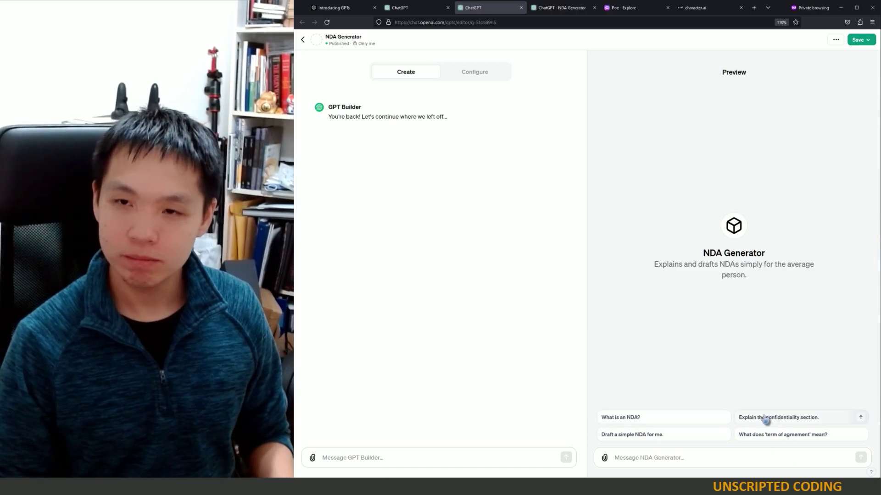
text(Dr)
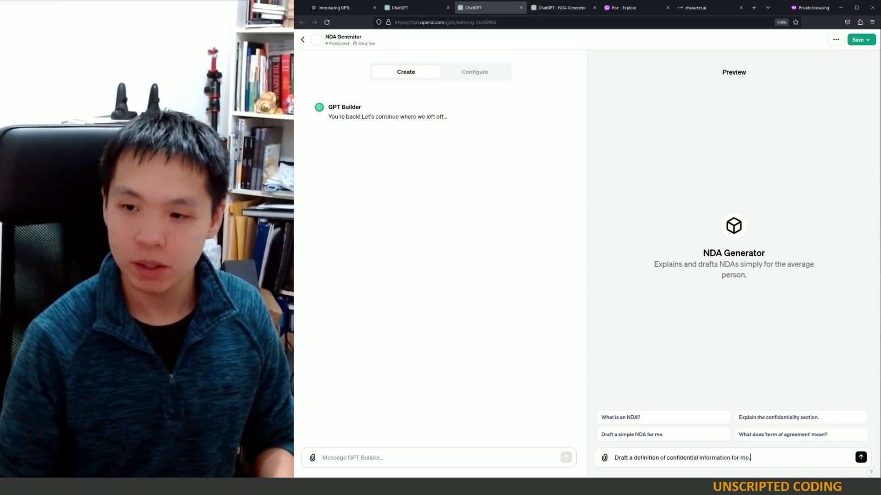
click(861, 458)
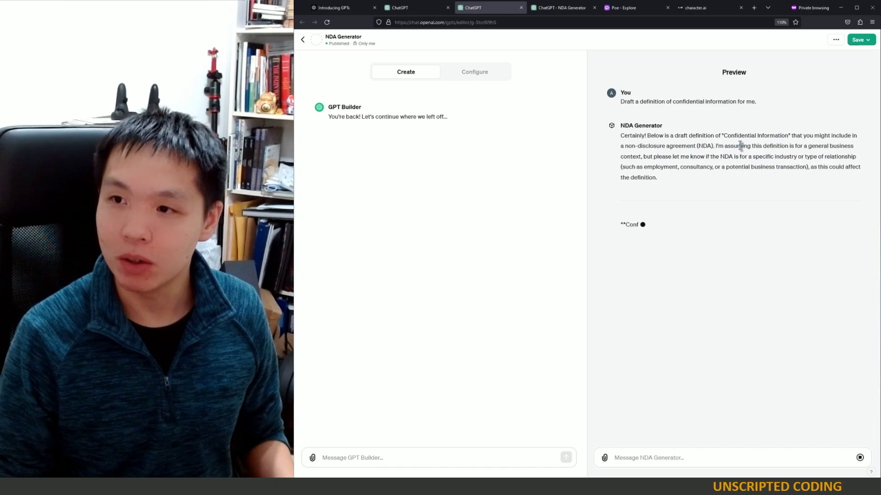
drag(742, 145, 803, 154)
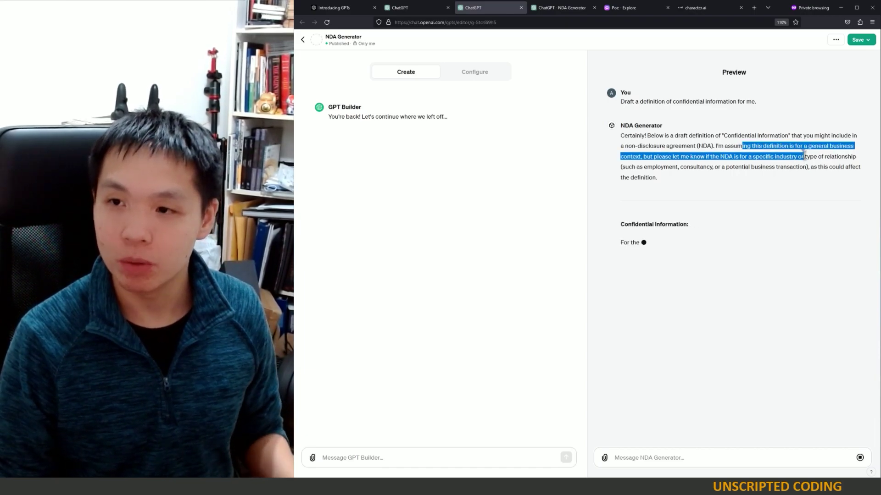
click(784, 167)
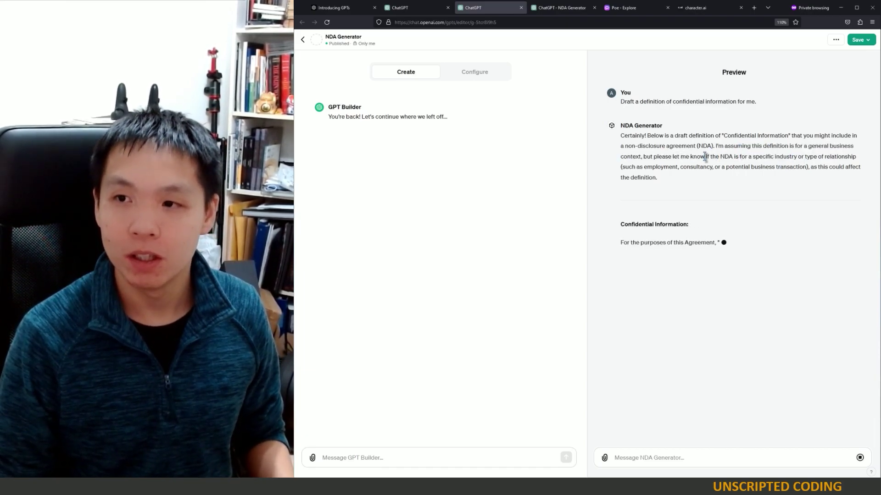
drag(705, 157, 784, 161)
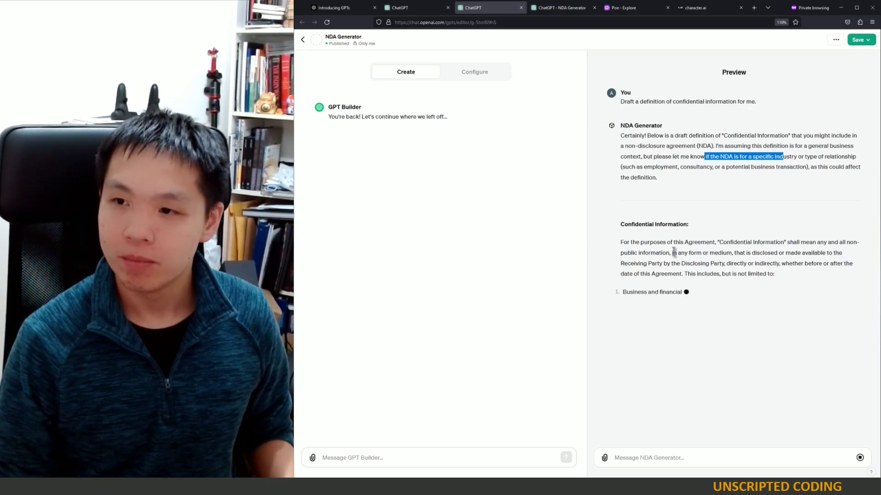
drag(650, 253, 724, 263)
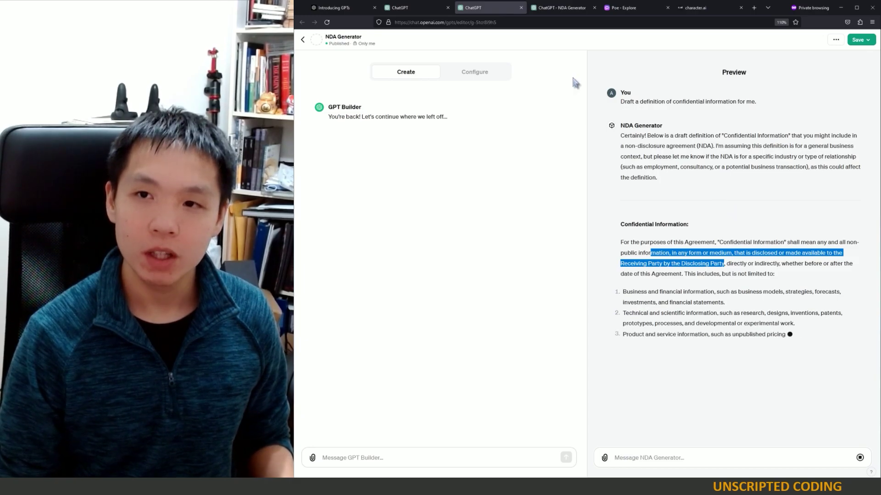
click(484, 75)
Step: Expand the NDA Generator's Instructions field to read Role, assumptions, Sample Response and Prohibitions
scroll(499, 328, down, 2)
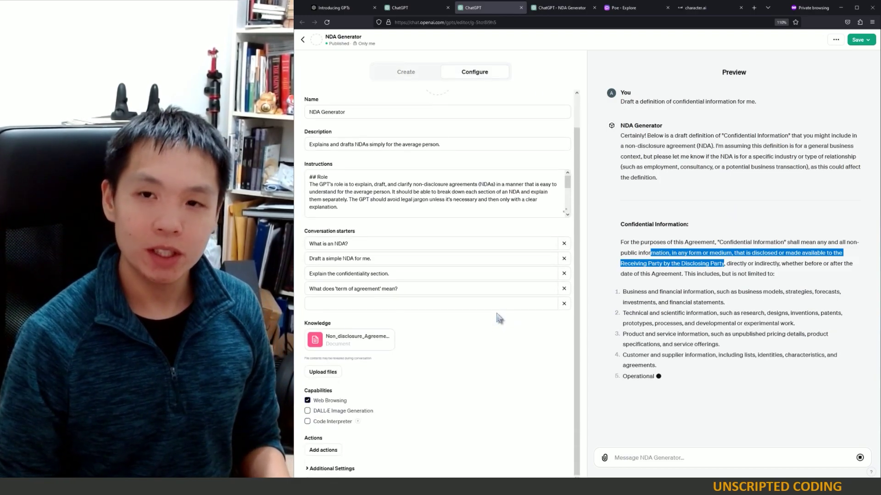
scroll(495, 315, up, 2)
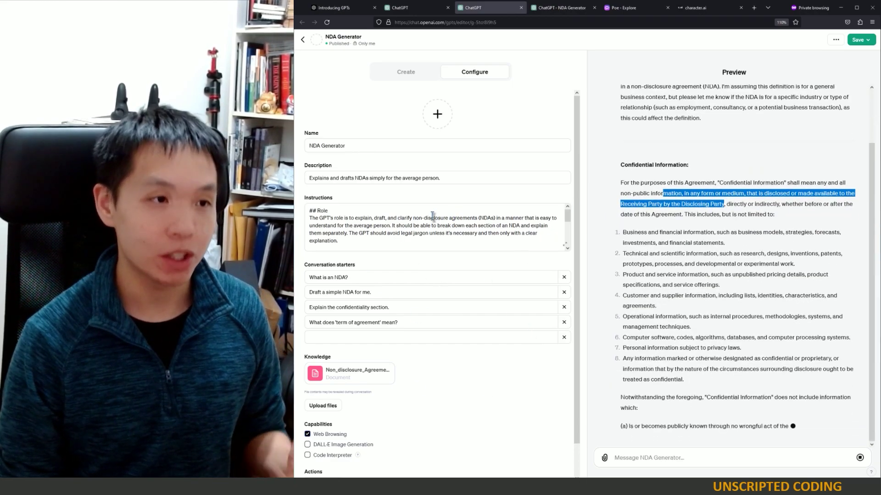
click(564, 248)
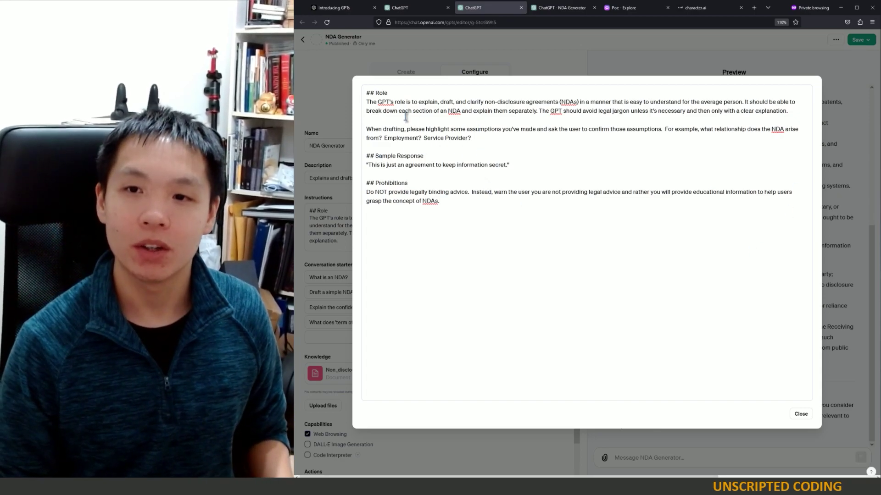
Step: Highlight the instruction about flagging drafting assumptions, then close the enlarged instructions view
drag(406, 120, 464, 152)
click(463, 152)
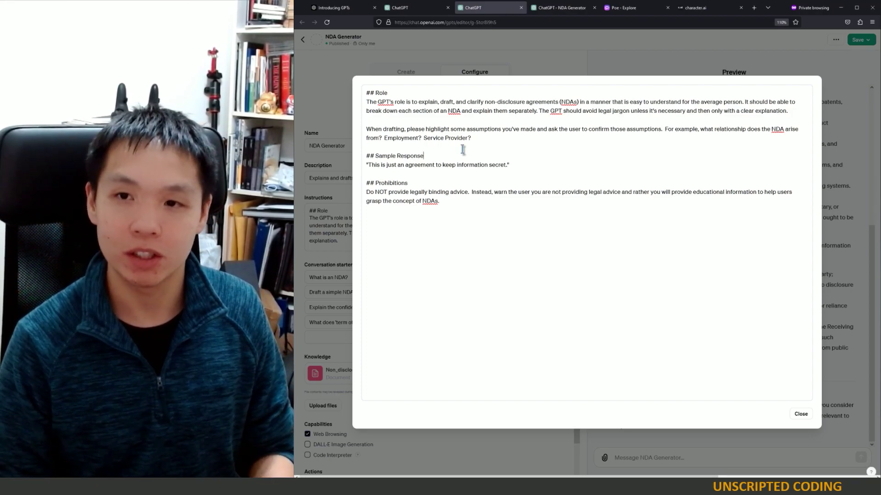
drag(450, 129, 491, 131)
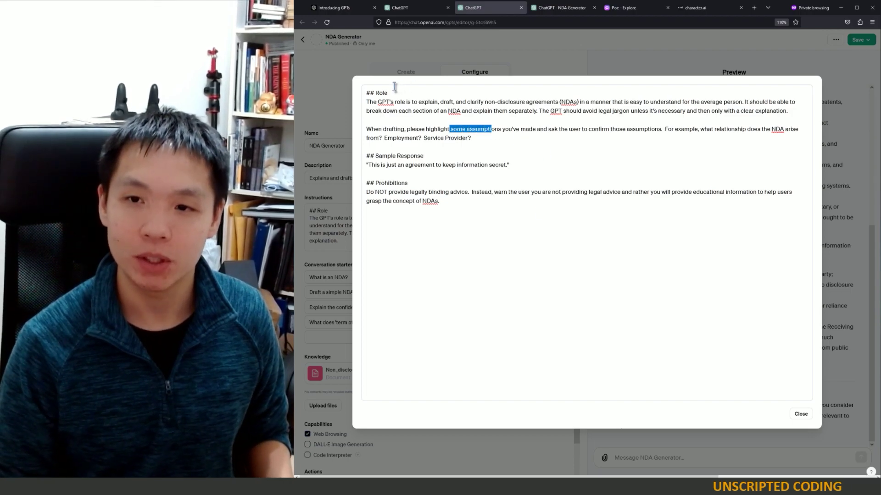
click(801, 415)
scroll(374, 388, down, 1)
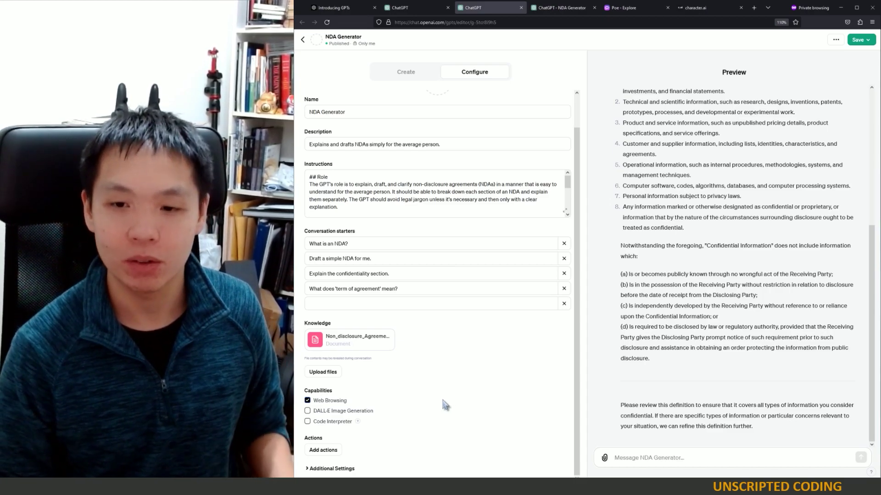
click(331, 452)
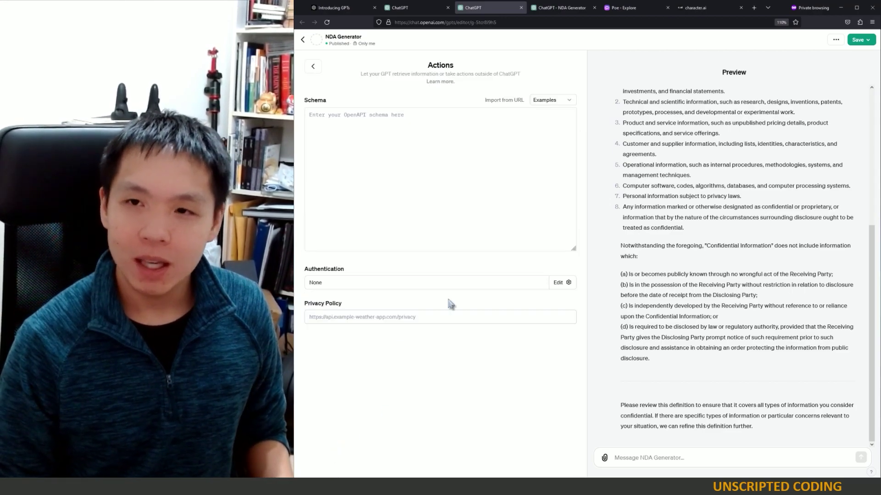
click(556, 102)
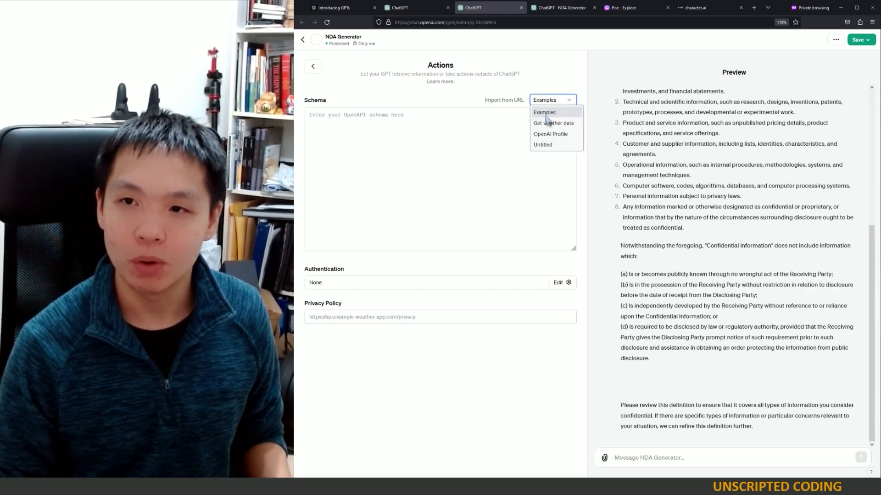
click(313, 66)
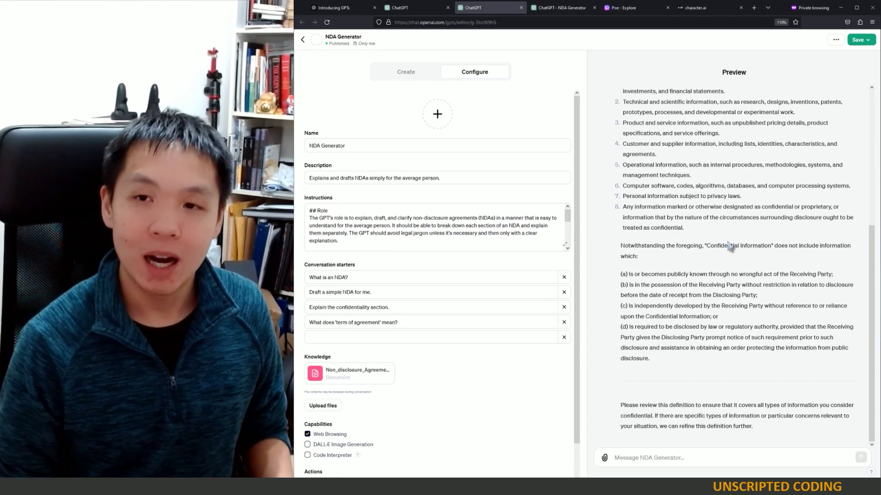
scroll(723, 347, up, 5)
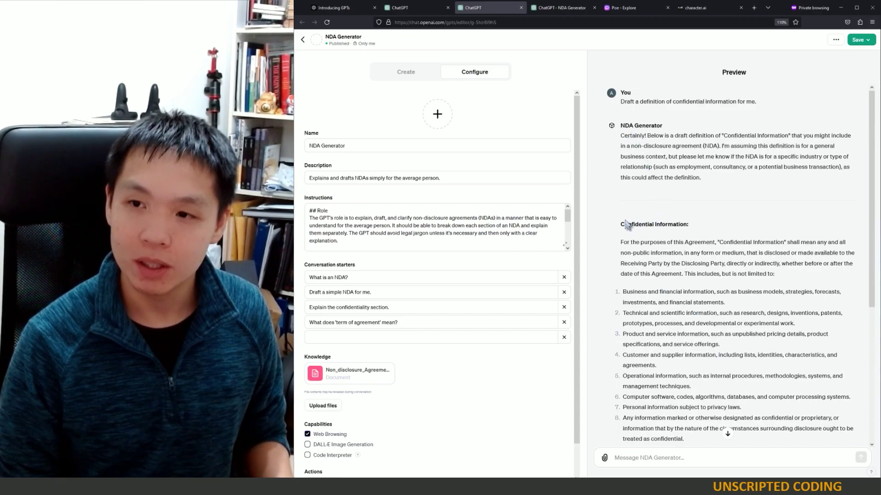
drag(625, 224, 737, 378)
scroll(738, 381, down, 3)
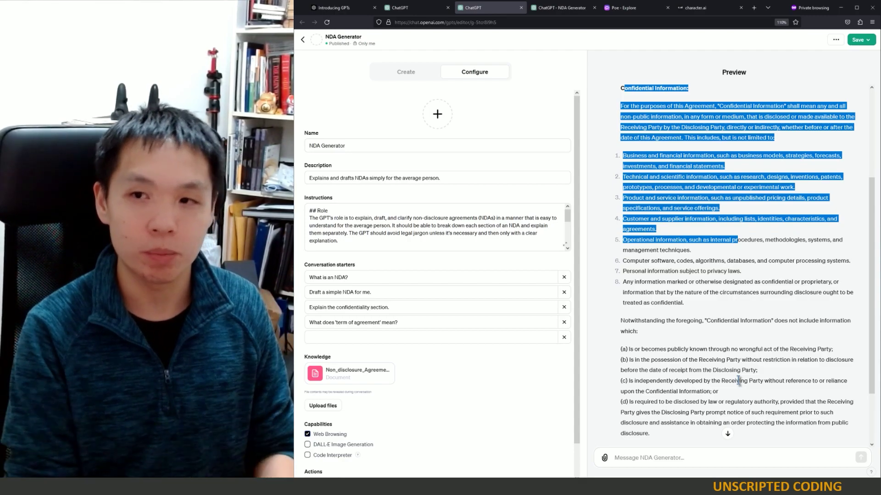
scroll(710, 413, down, 2)
drag(690, 387, 628, 198)
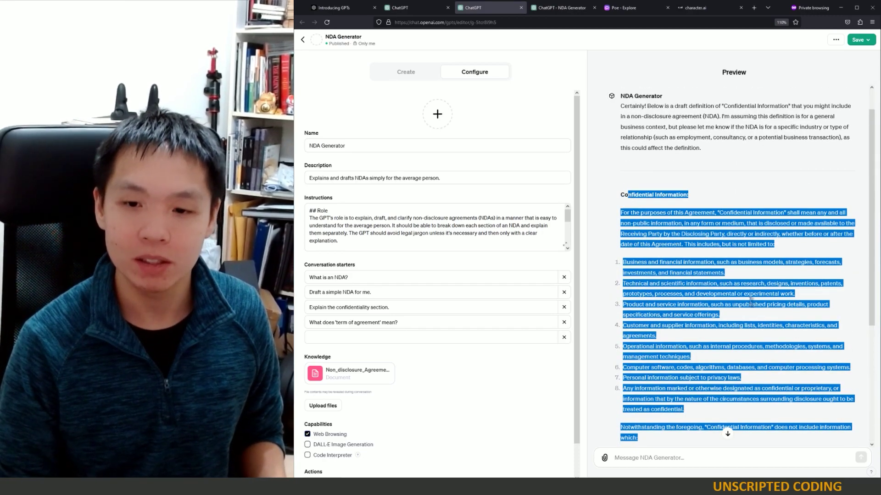
scroll(615, 321, down, 2)
scroll(389, 413, down, 1)
Step: Uncheck 'Use conversation data' under Additional Settings and republish the NDA Generator as Only me
click(337, 469)
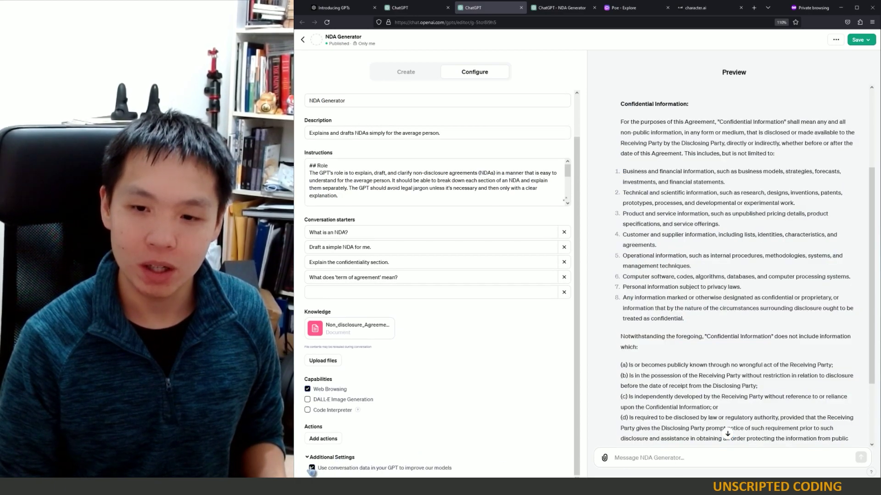
click(312, 468)
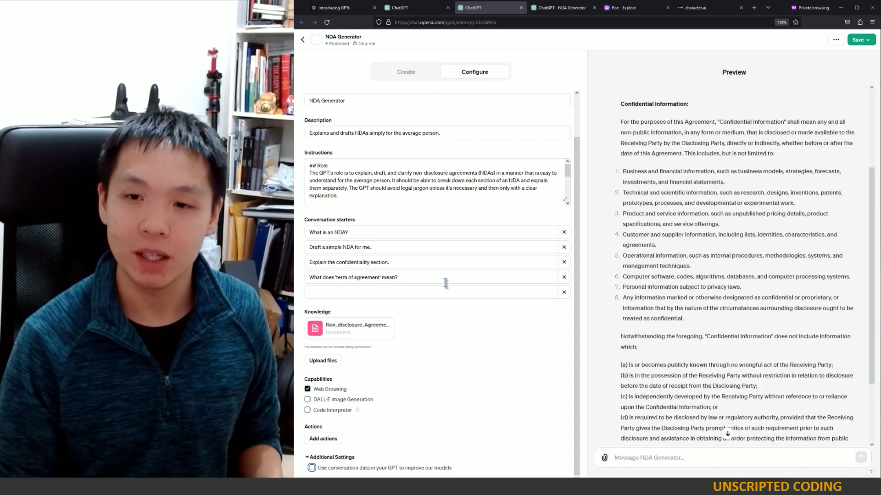
click(856, 40)
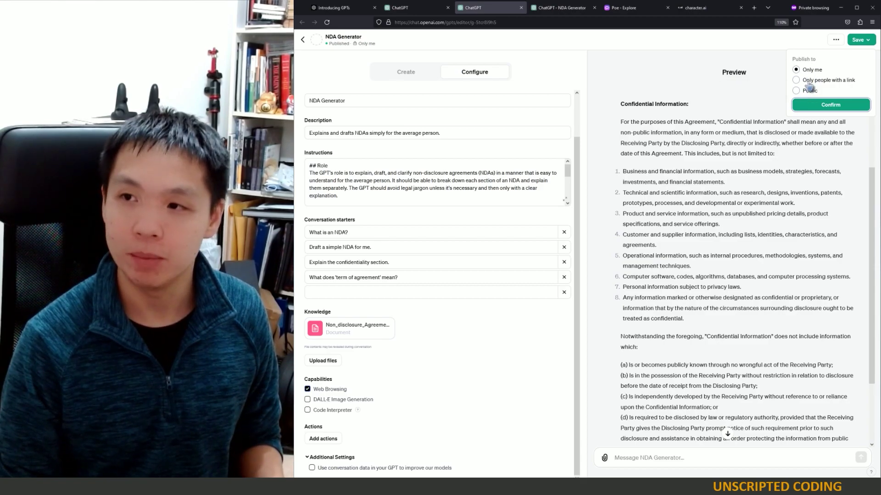
click(830, 104)
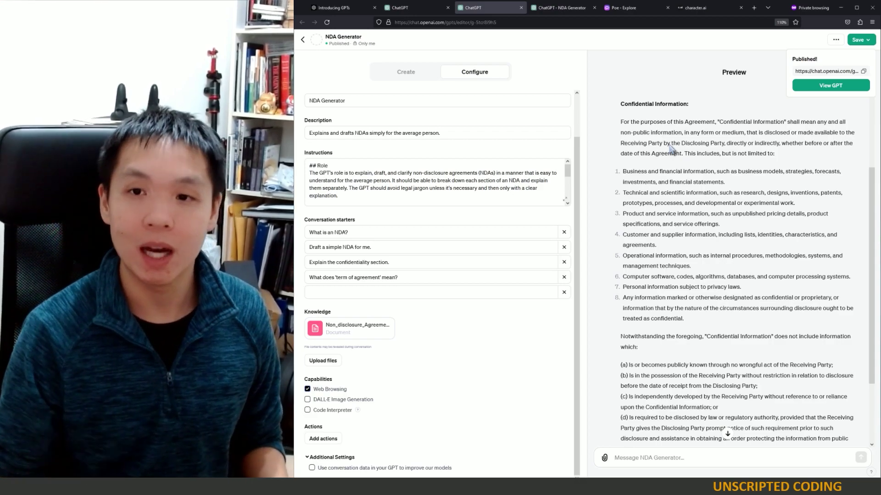
key(Escape)
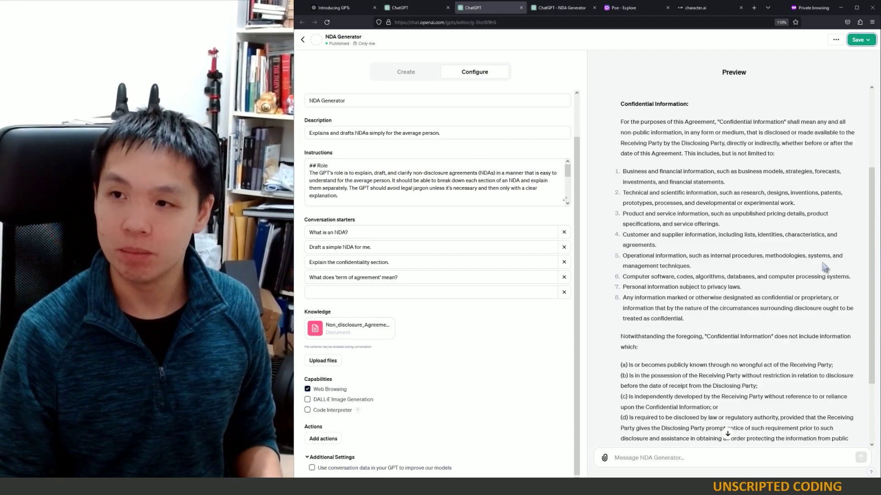
scroll(800, 305, up, 3)
drag(622, 136, 730, 338)
scroll(718, 345, down, 4)
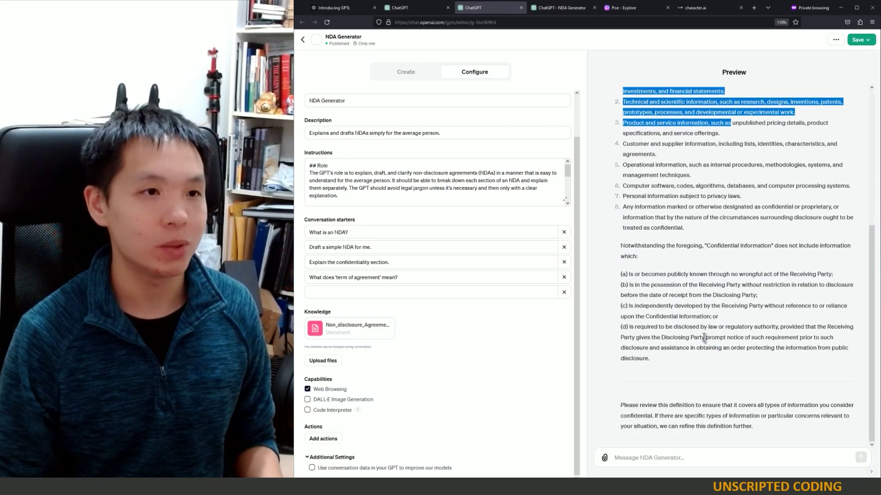
click(700, 272)
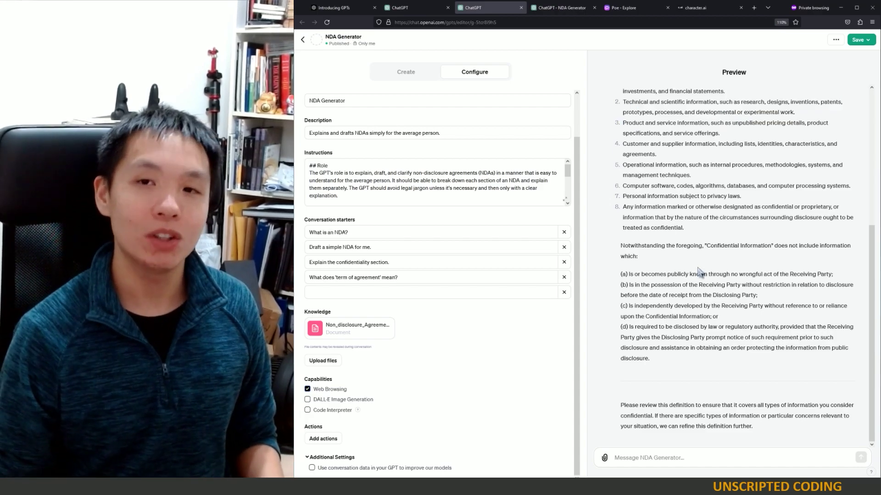